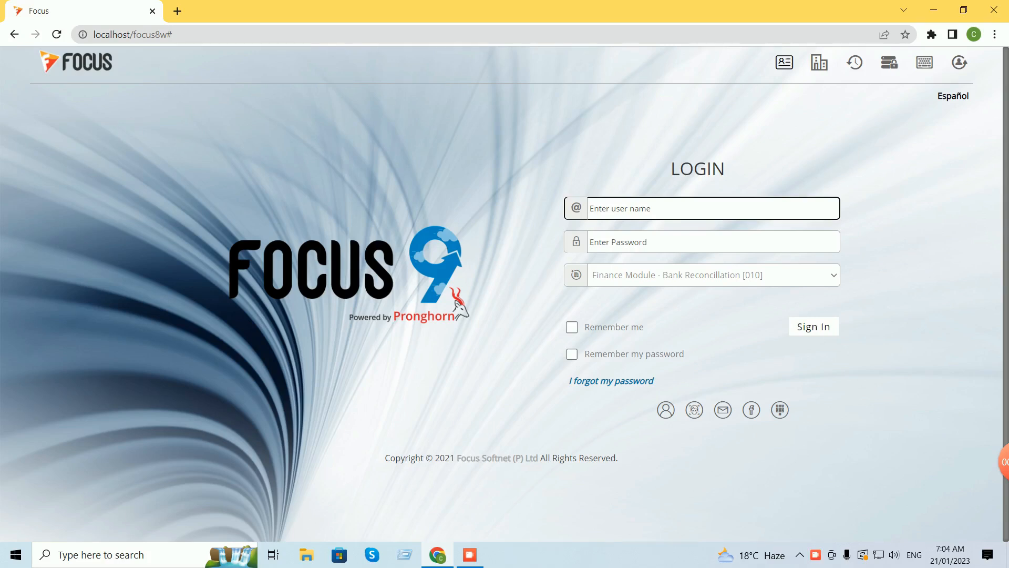
Sign in to Focus 9 with the user name and password.
text(su)
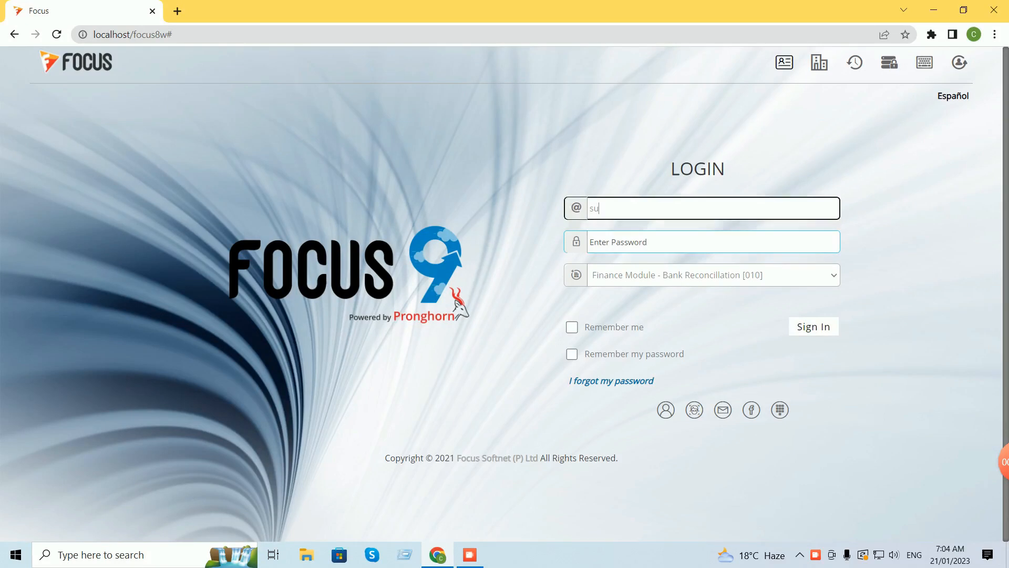
key(Tab)
text(su)
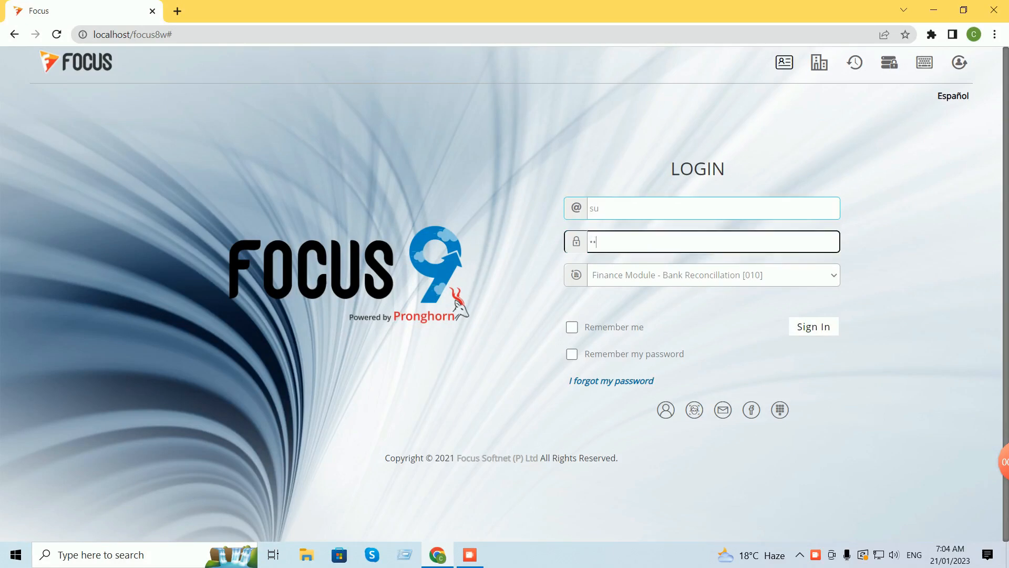
key(Return)
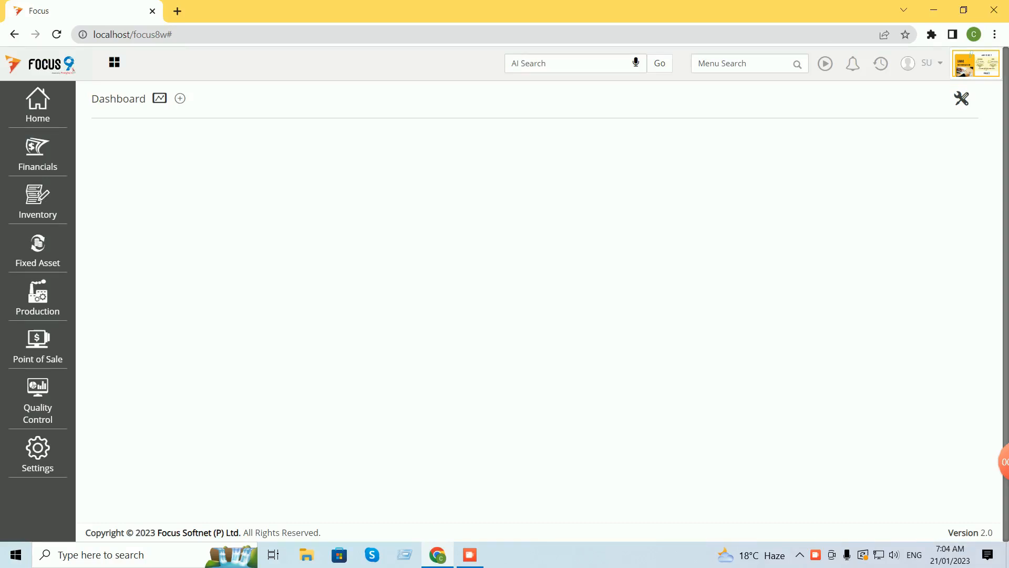
Search the menu for 'data' and open the Data Statistics utility.
click(736, 64)
text(data)
key(Return)
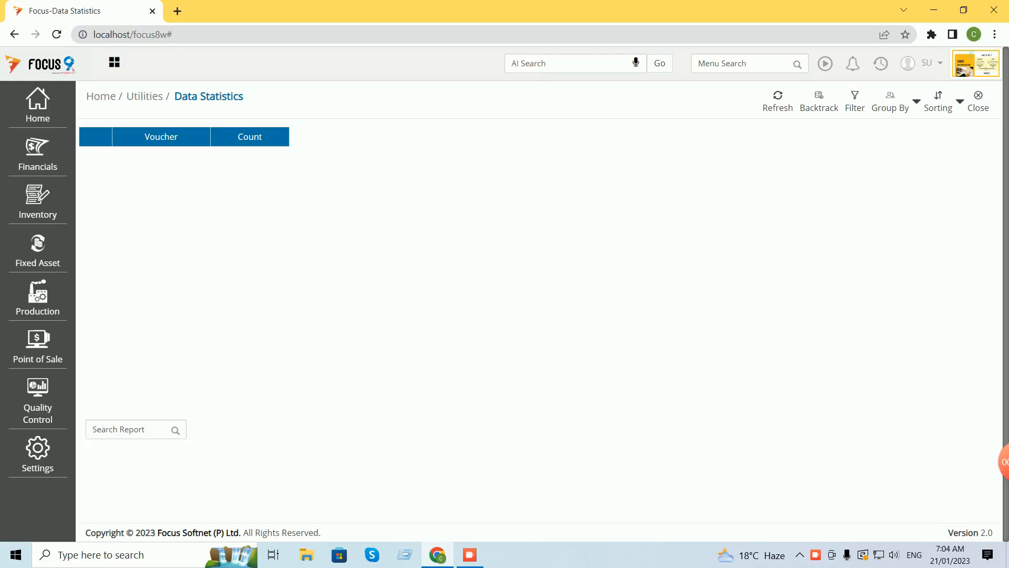
click(735, 64)
Open Opening Balances via menu search and start a new voucher.
text(opening)
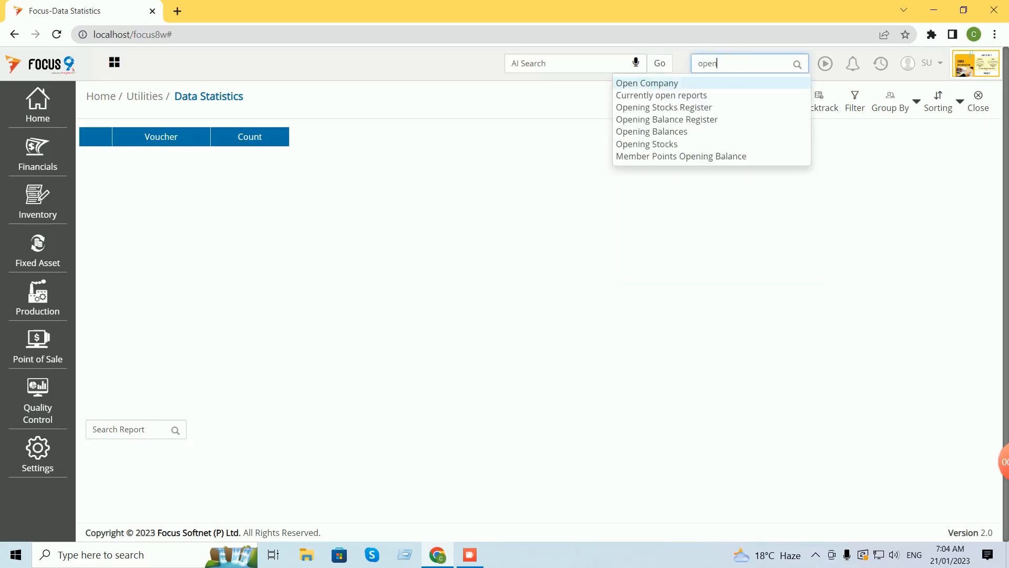
key(Return)
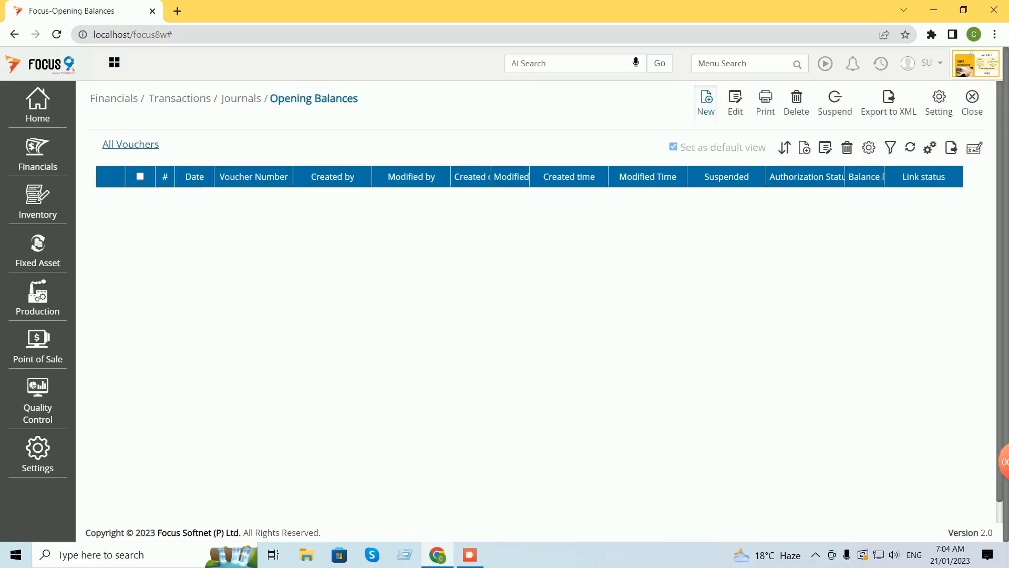
click(706, 100)
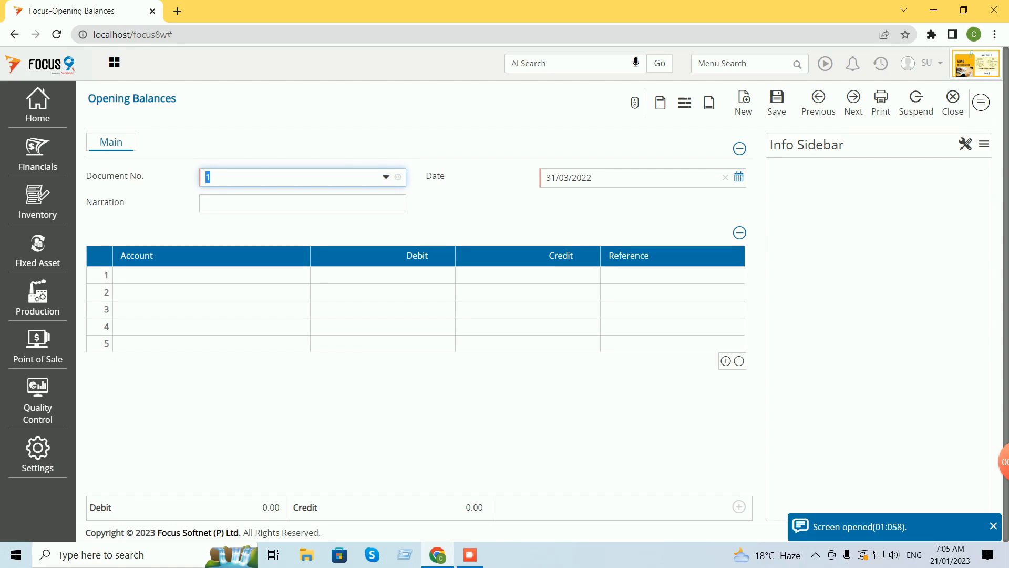
click(211, 275)
Debit ICICI Bank A/c with 26000 in row 1.
text(ici)
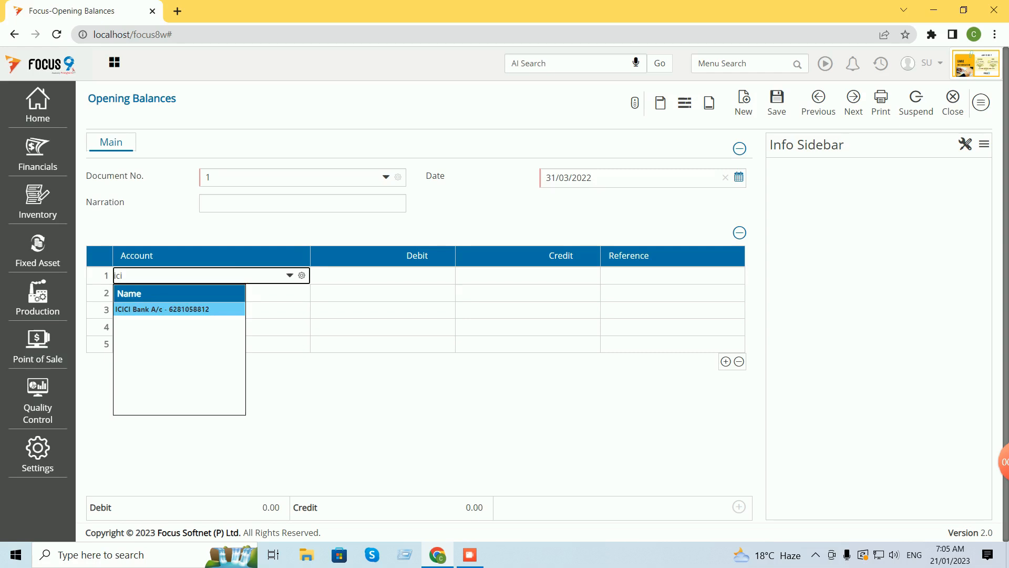
key(Return)
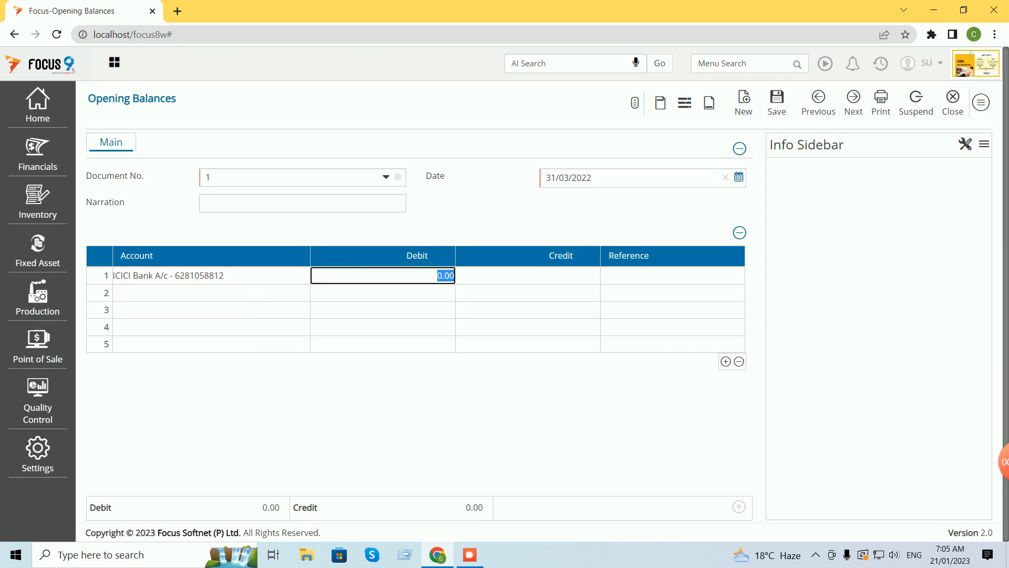
key(BackSpace)
text(26000)
key(Return)
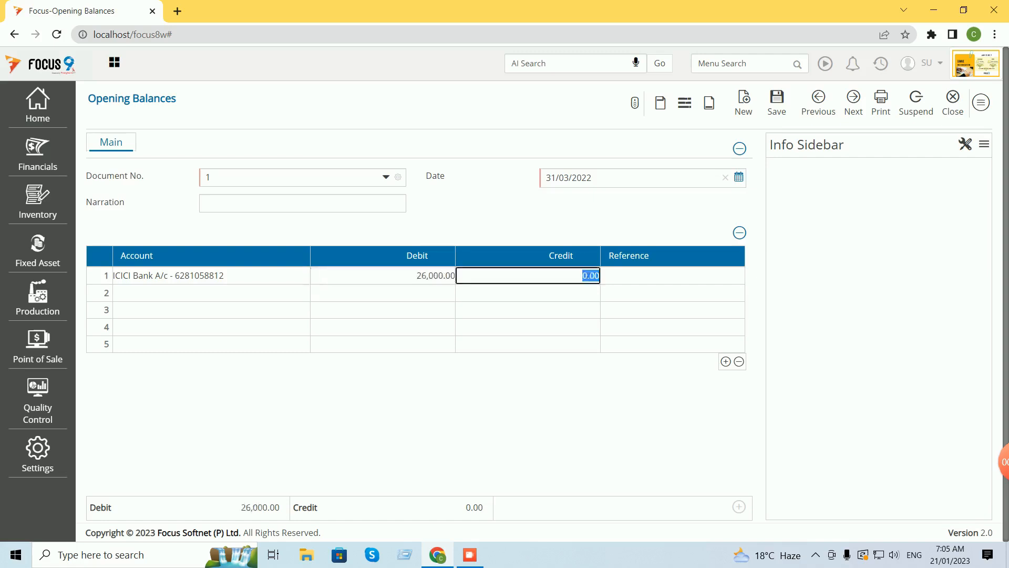
key(Return)
key(Return)
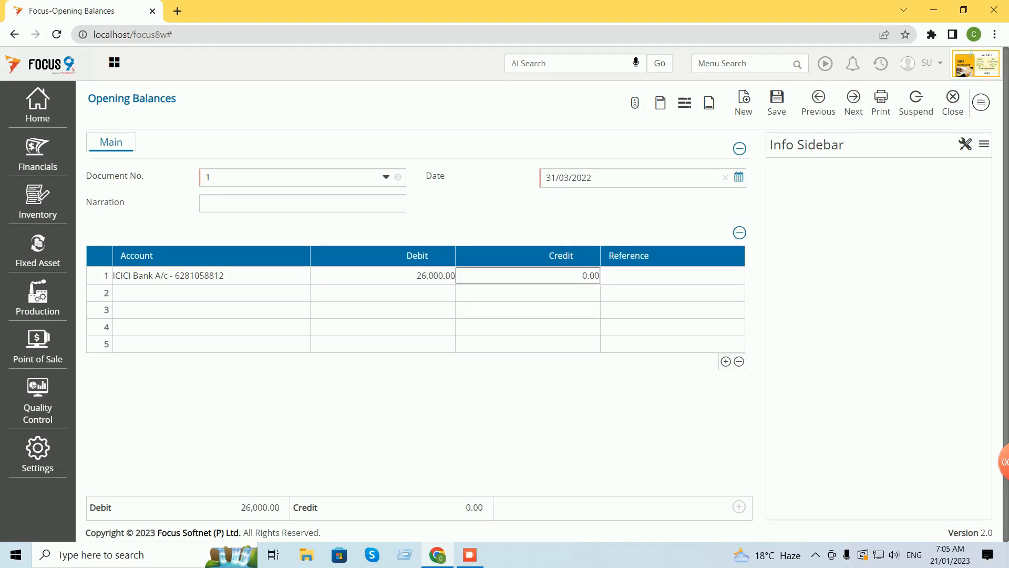
Credit the share capital account with 26000 in row 2.
text(s)
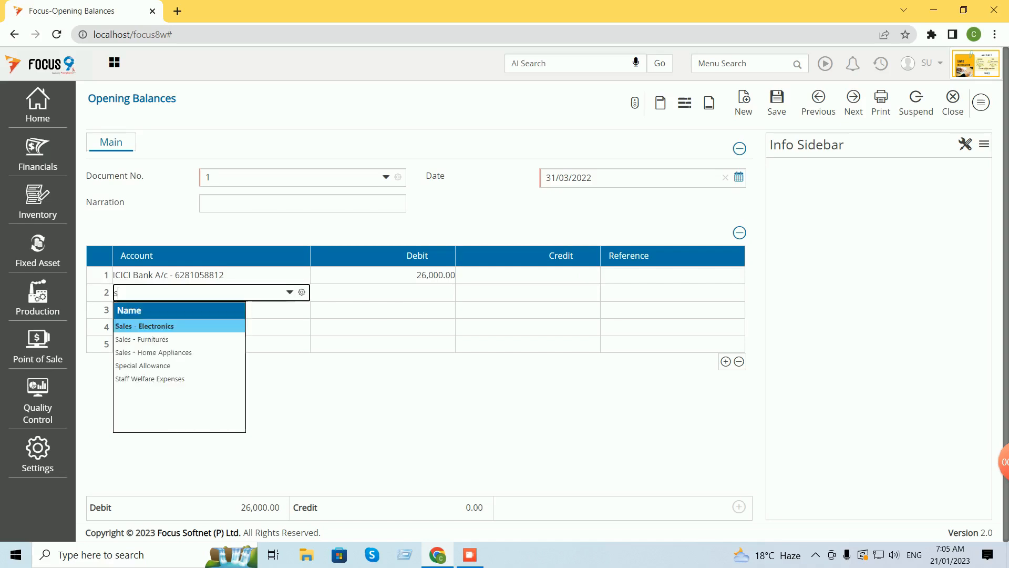
text(ha)
key(BackSpace)
key(BackSpace)
key(BackSpace)
text(ca)
key(BackSpace)
key(BackSpace)
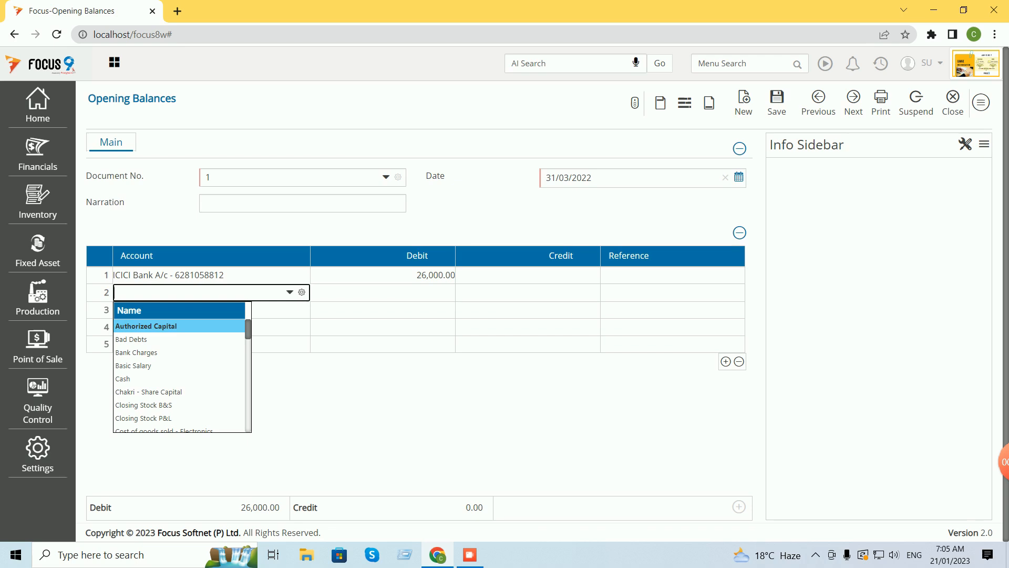
click(149, 392)
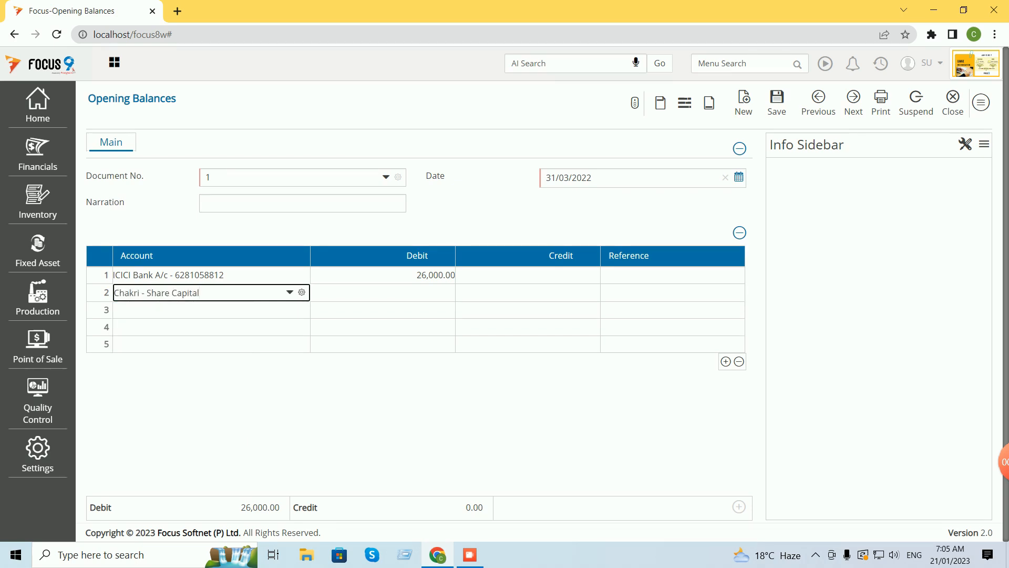
click(528, 293)
key(BackSpace)
text(26)
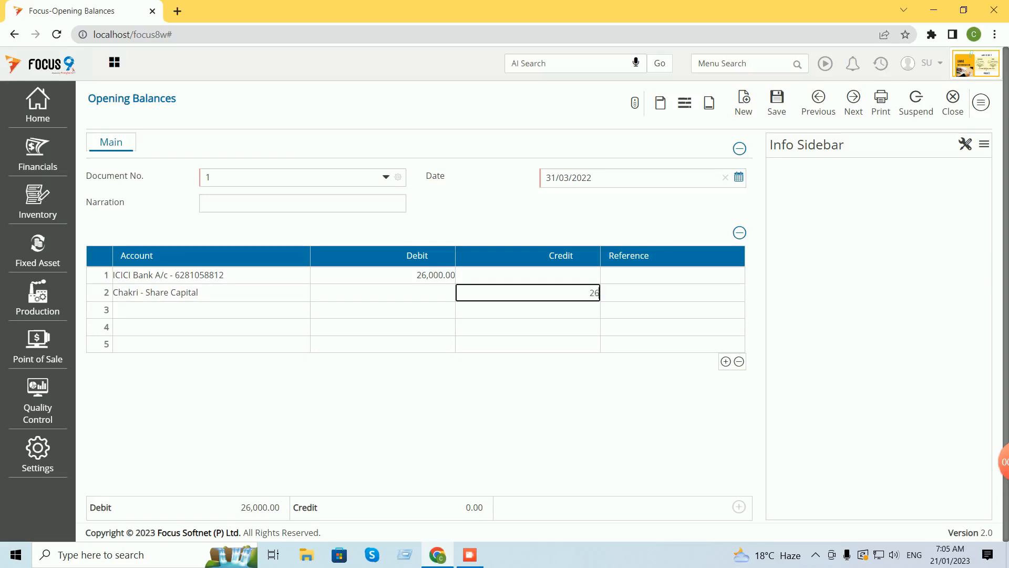
text(000)
key(Return)
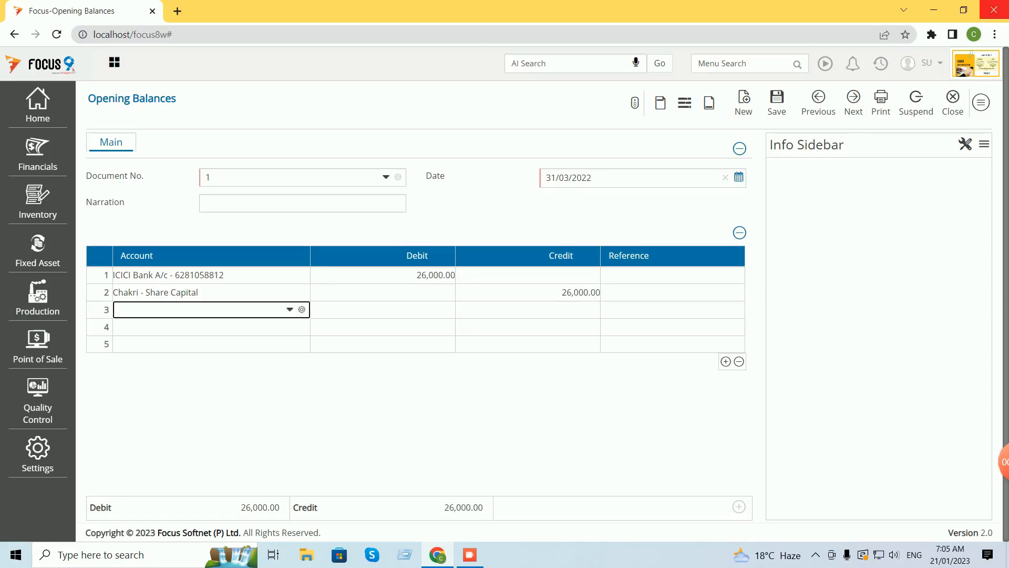
Save opening balance voucher 1 and close back to the Dashboard.
click(777, 102)
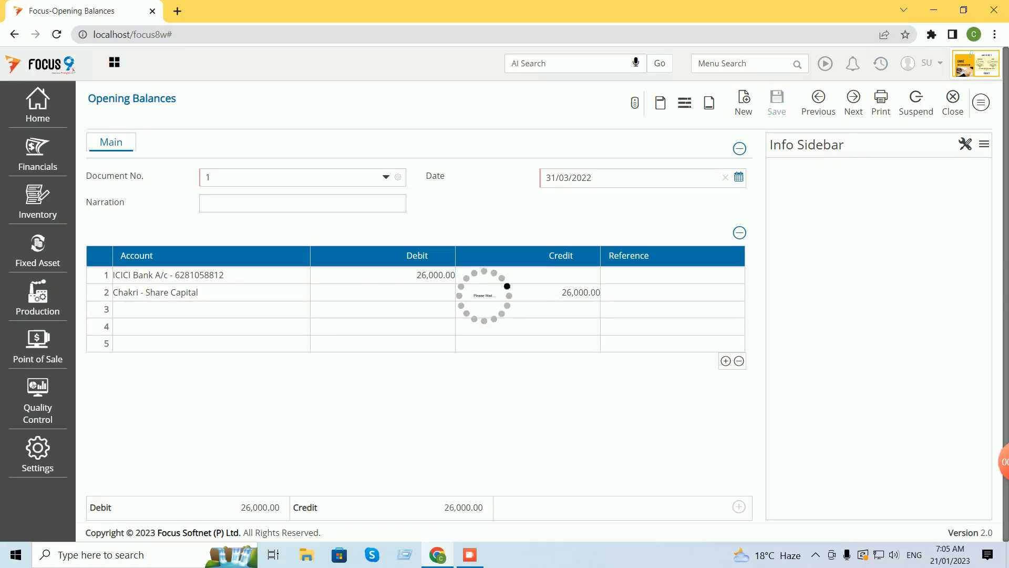
click(953, 102)
click(973, 102)
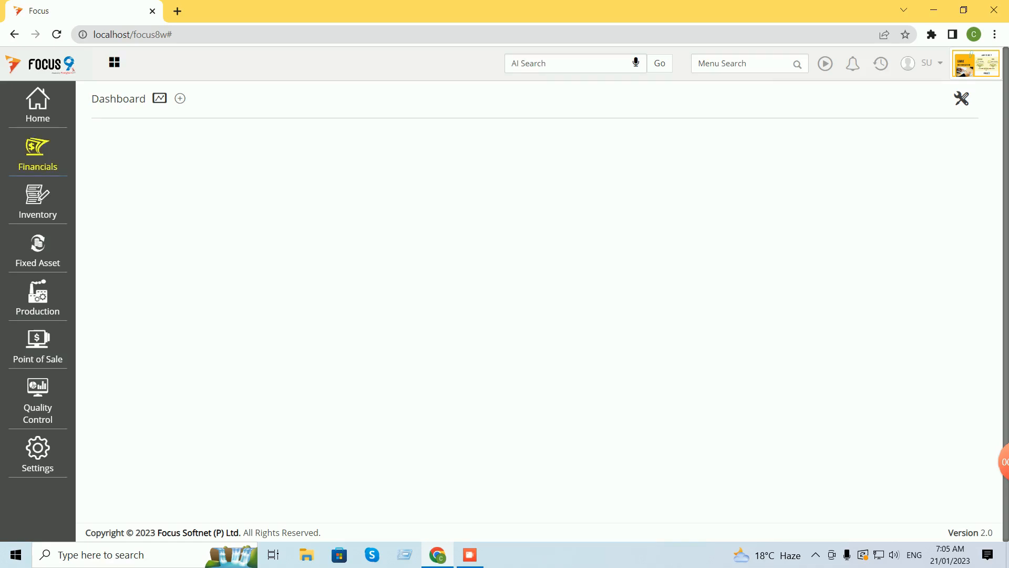
click(38, 152)
Run the Cash and Bank Books Bank Book report for ICICI Bank.
click(105, 175)
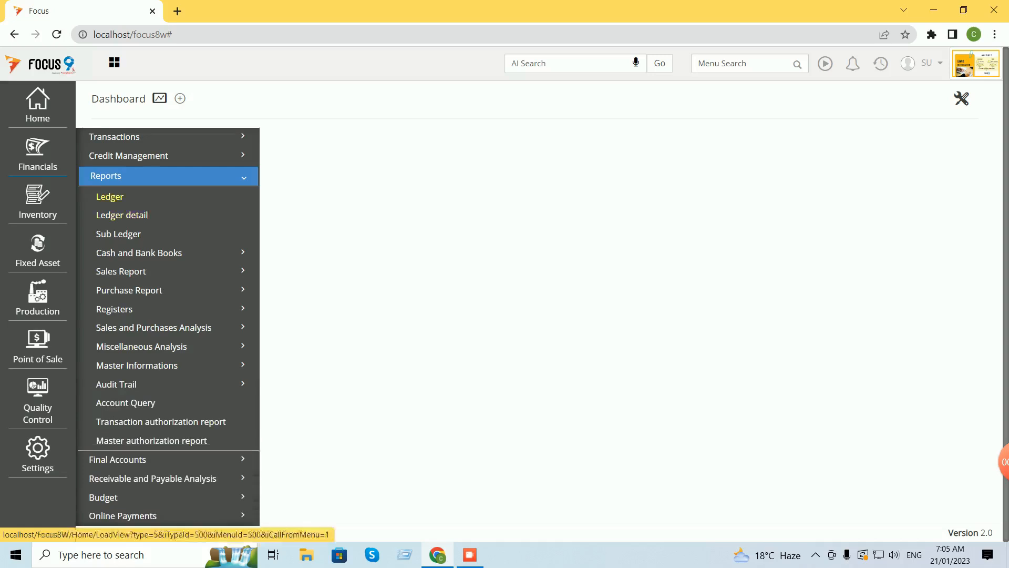
click(139, 253)
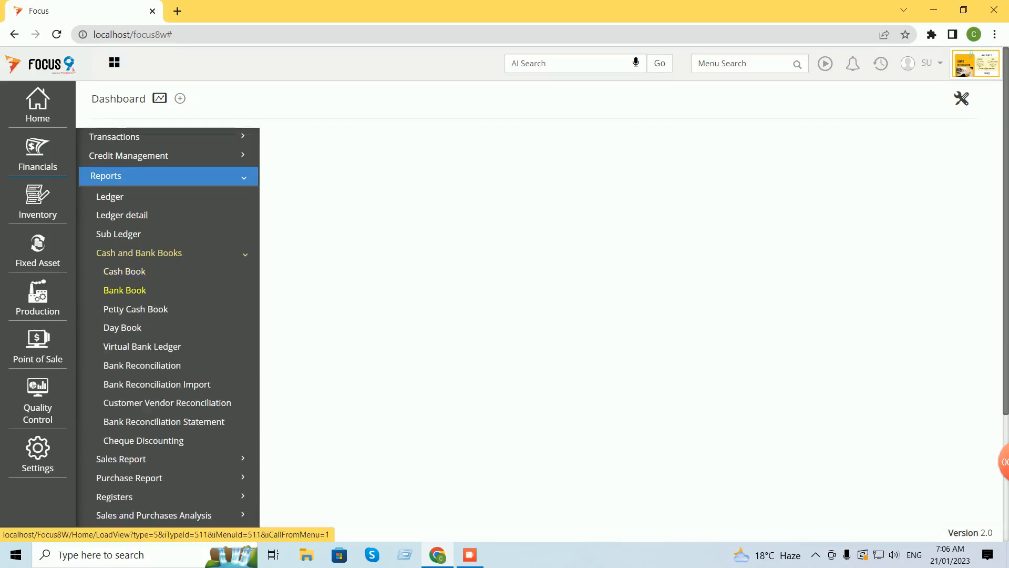
click(125, 290)
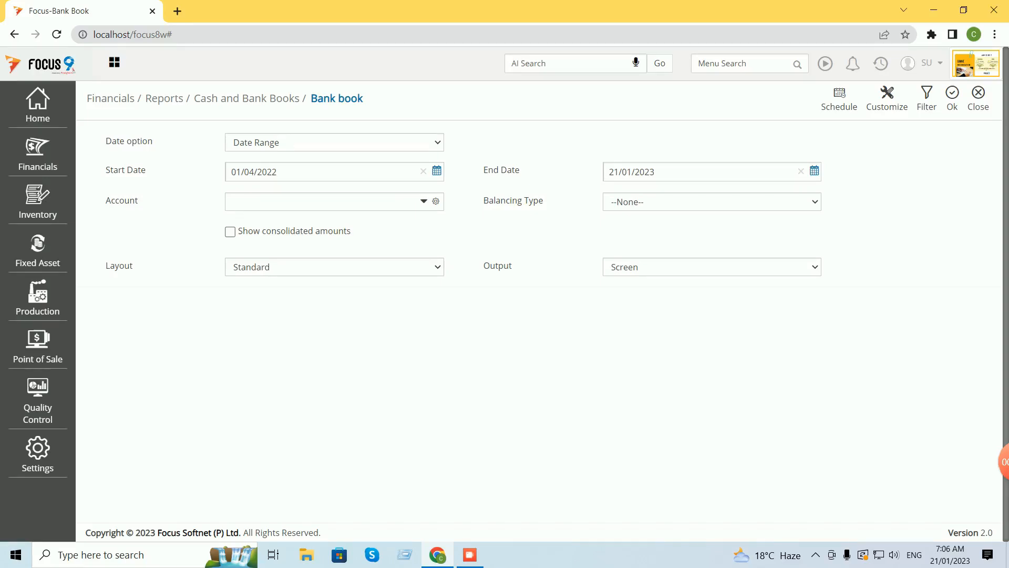
click(316, 202)
text(ici)
key(Tab)
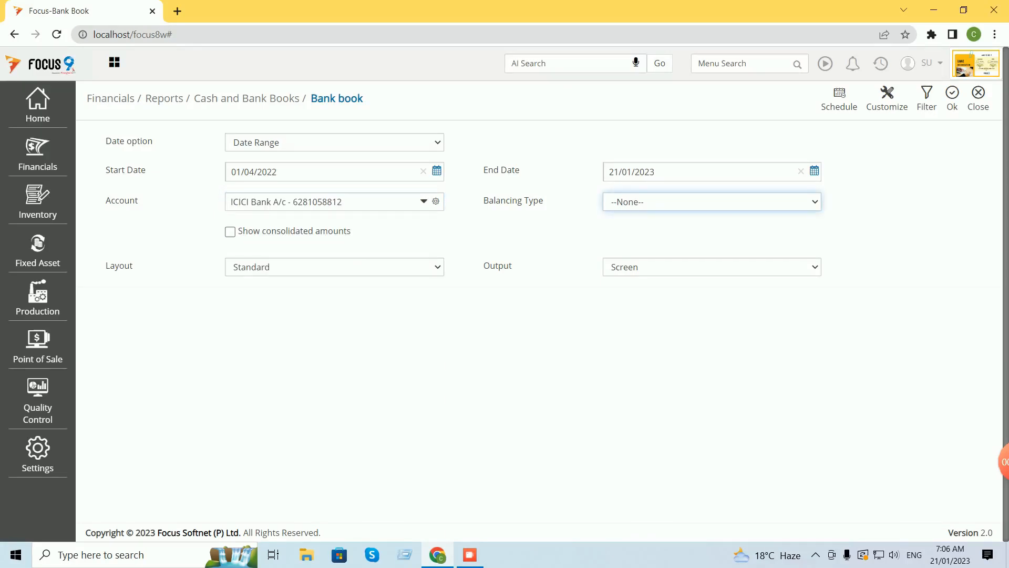
click(953, 93)
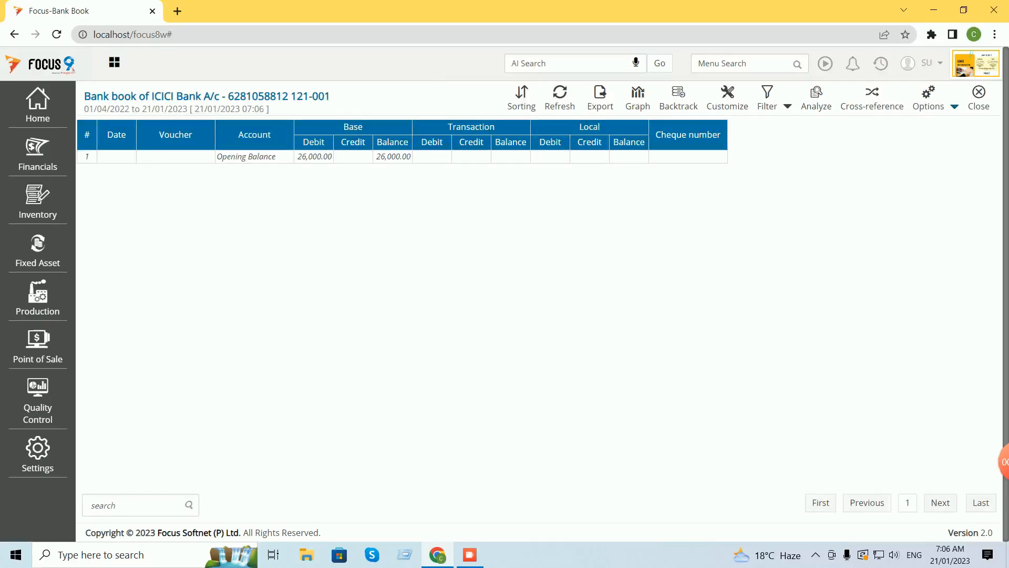
Fit the report columns to content, review the 26,000 opening balance, then close the report.
click(955, 106)
click(912, 127)
click(979, 98)
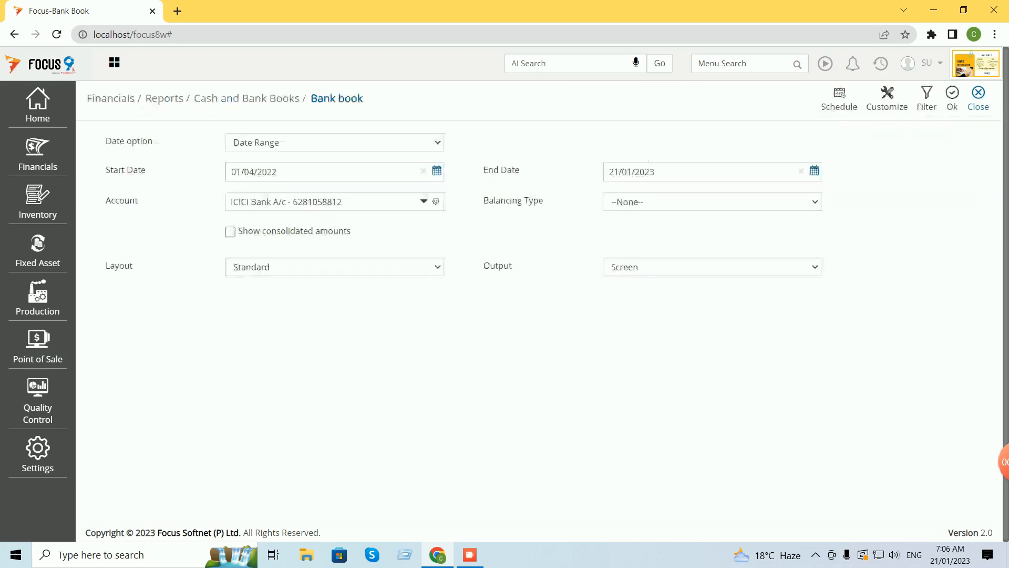
Close the Bank book report settings page.
click(979, 97)
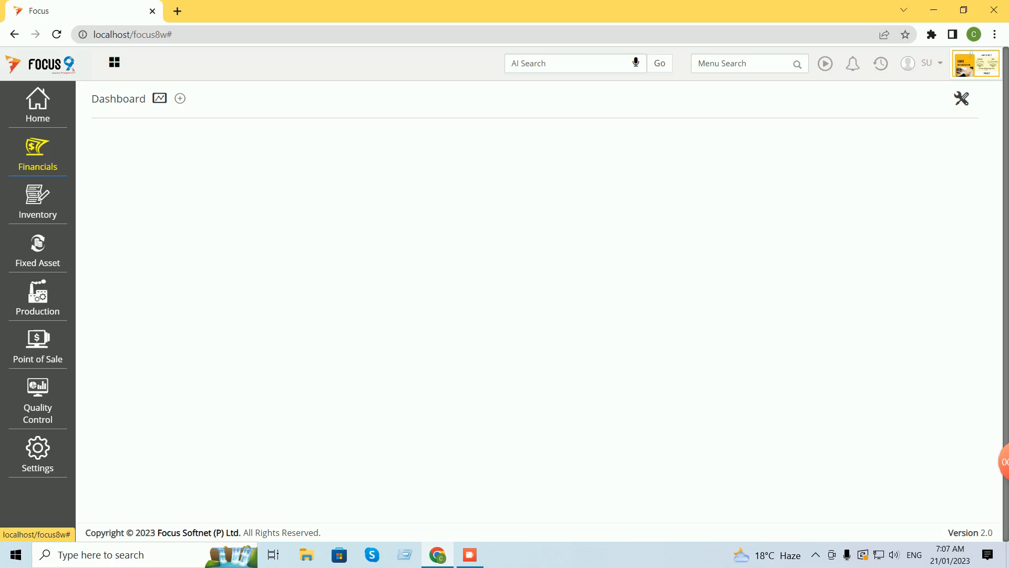
Open the Receipts voucher list under Financials Transactions, Cash and Bank.
click(37, 152)
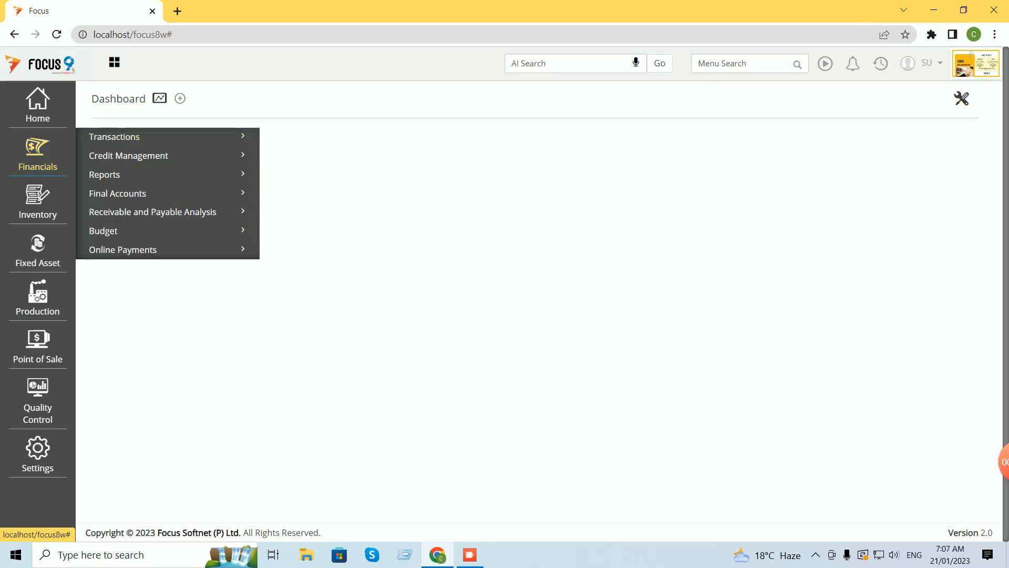
click(115, 139)
click(126, 158)
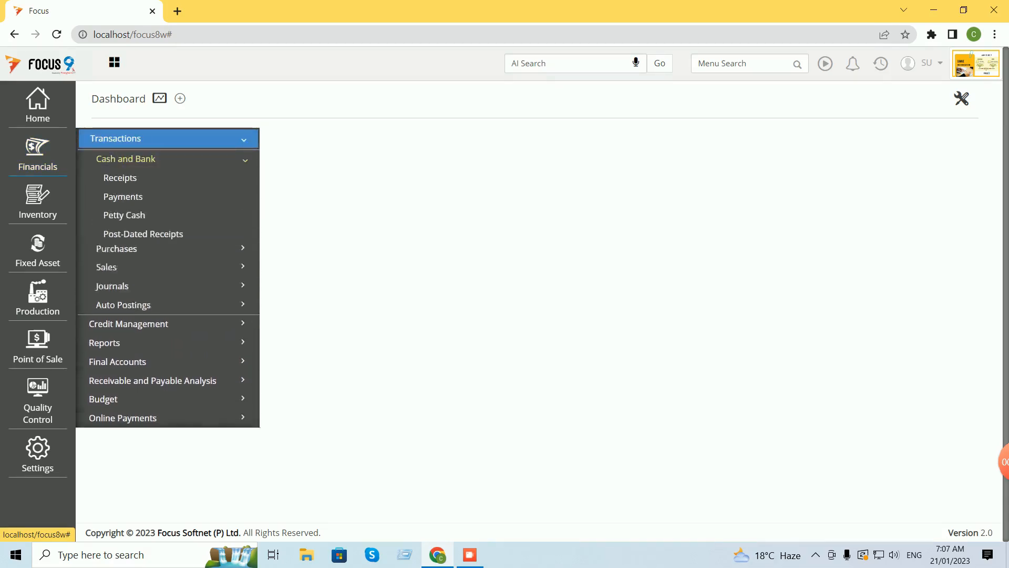
click(119, 178)
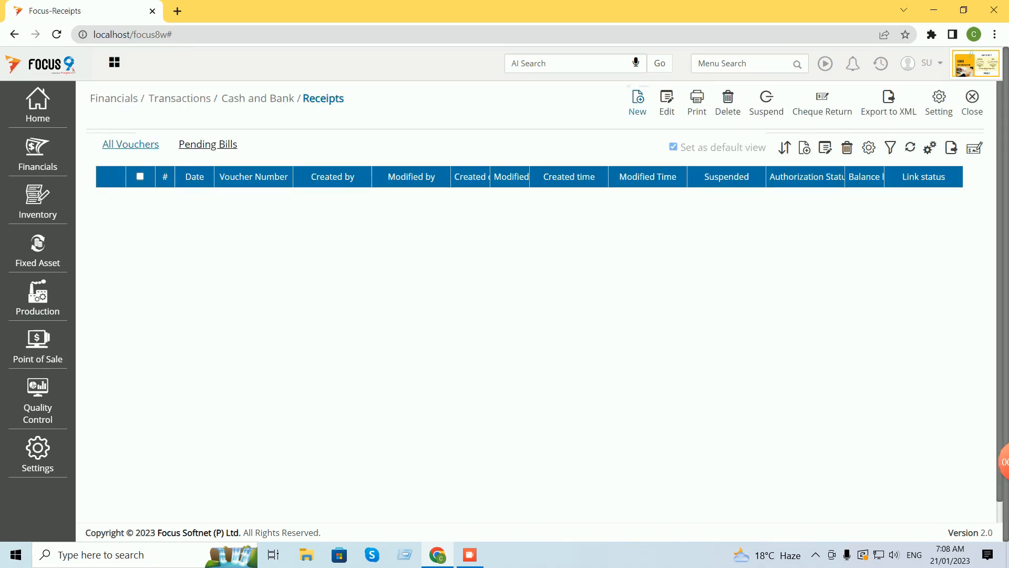
Start a receipt into ICICI Bank with cheque number 224561.
click(294, 203)
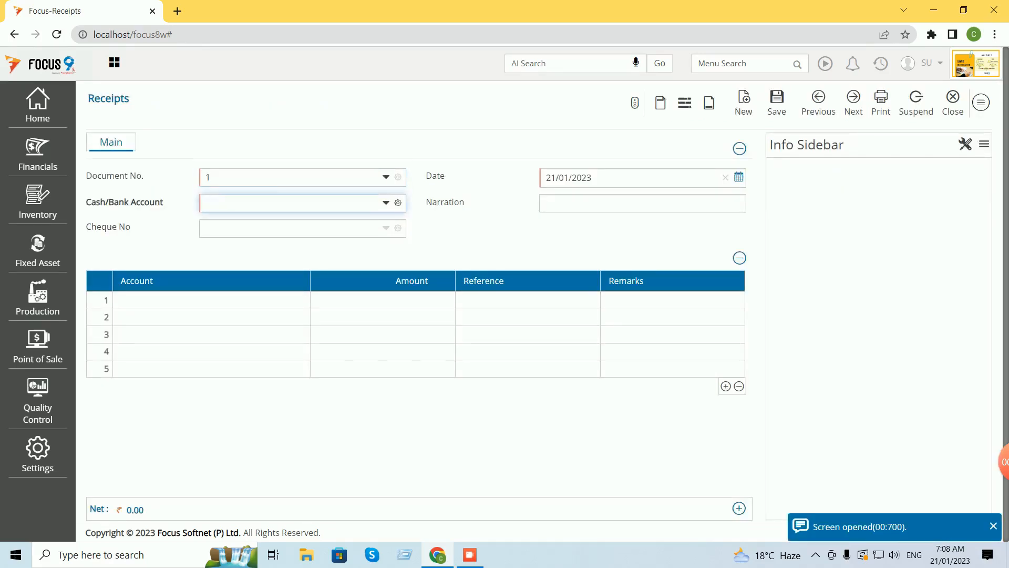
text(ici)
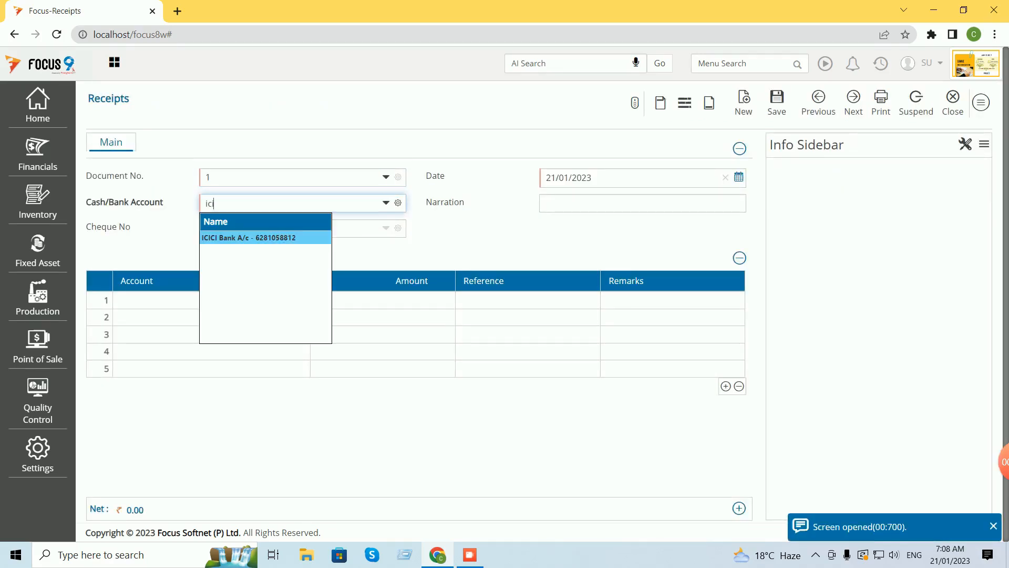
key(Return)
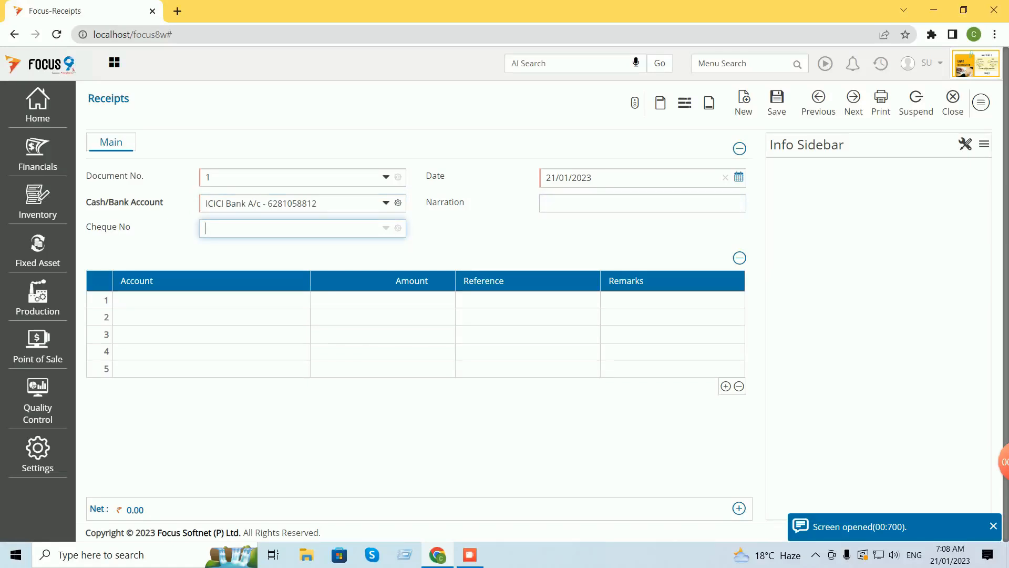
text(224561)
key(Return)
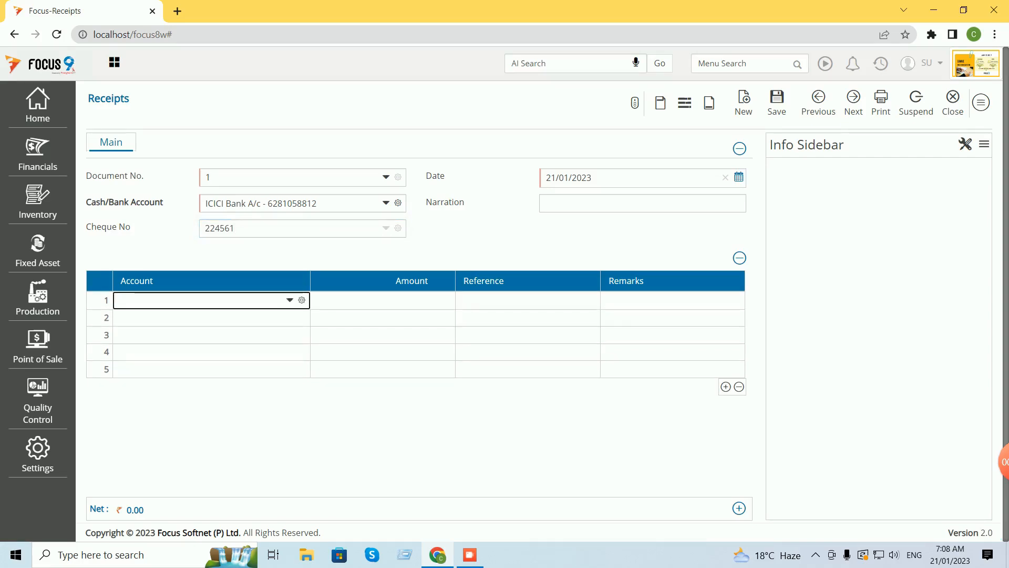
Receive 5000 from Customer A as a new reference and save the receipt.
text(cus)
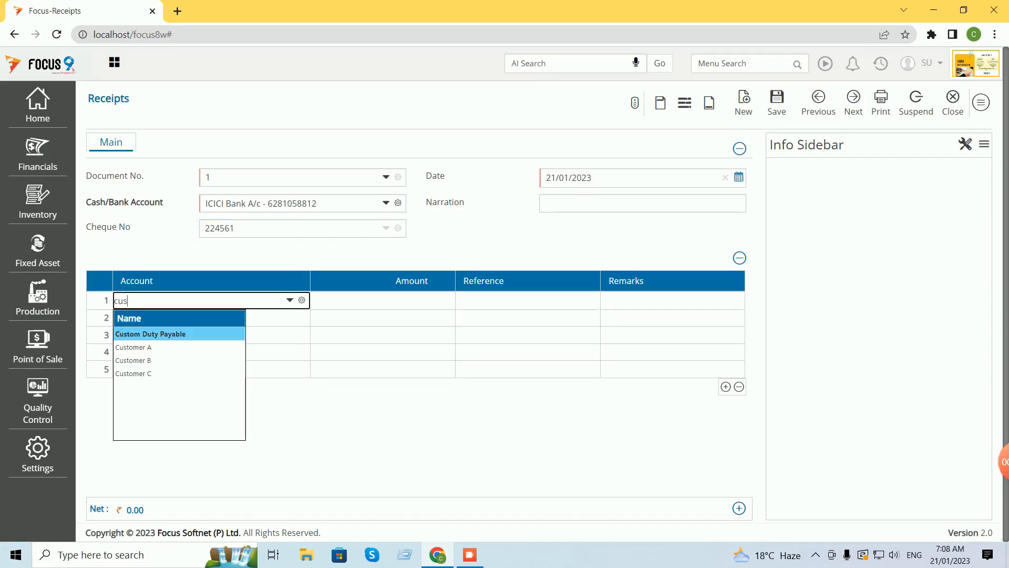
key(Down)
key(Return)
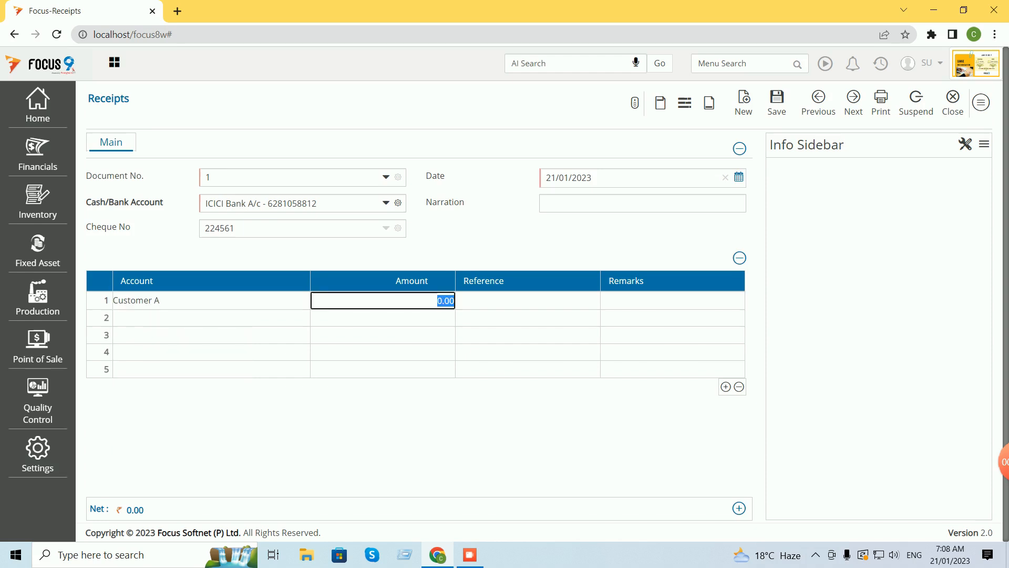
text(5000)
key(Return)
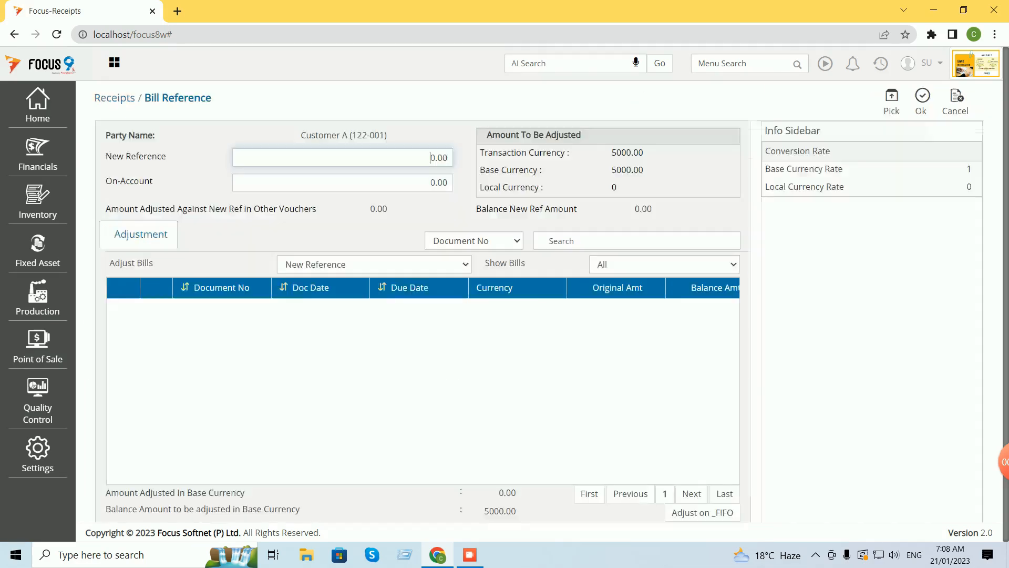
click(892, 102)
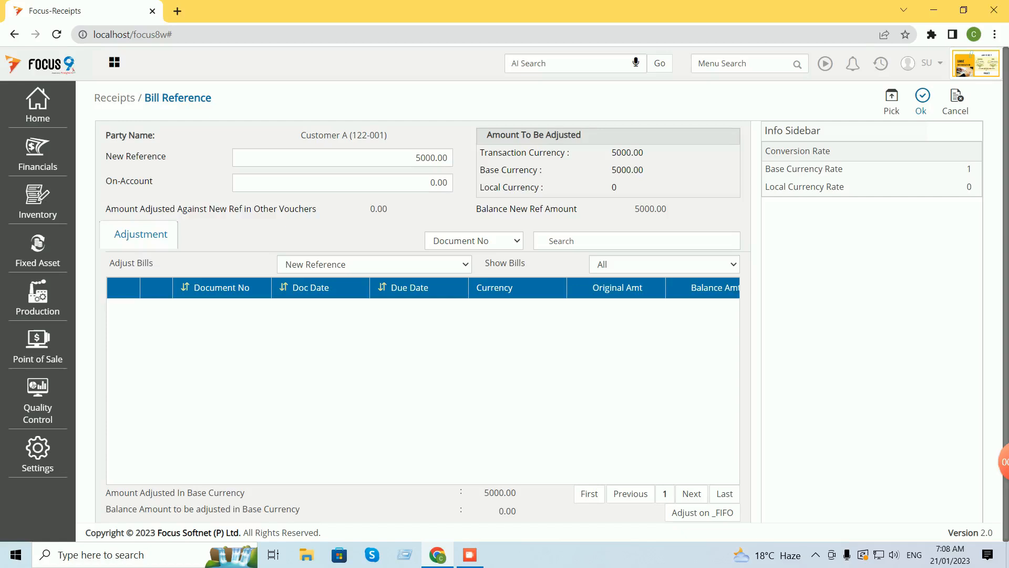
click(922, 102)
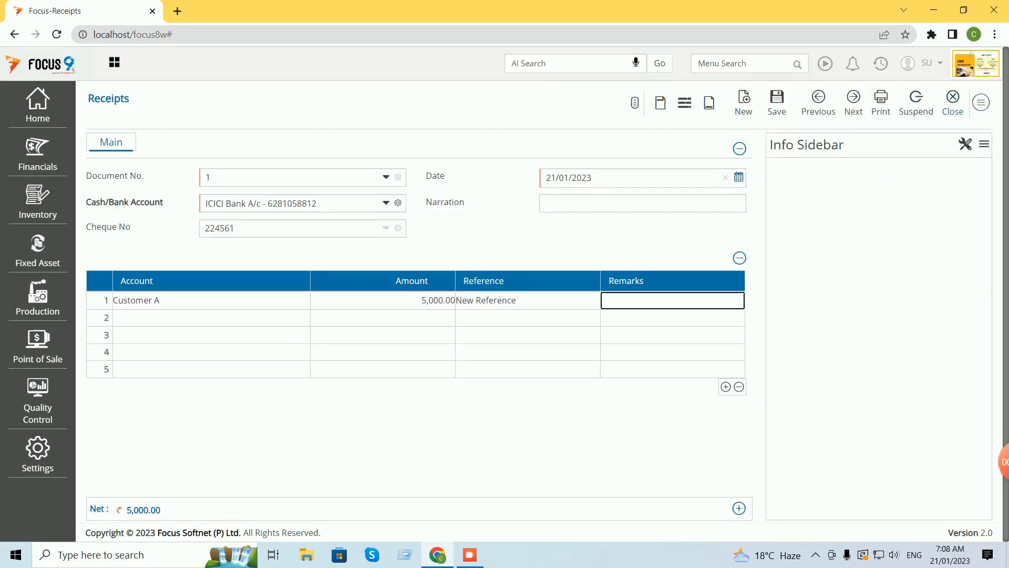
click(981, 102)
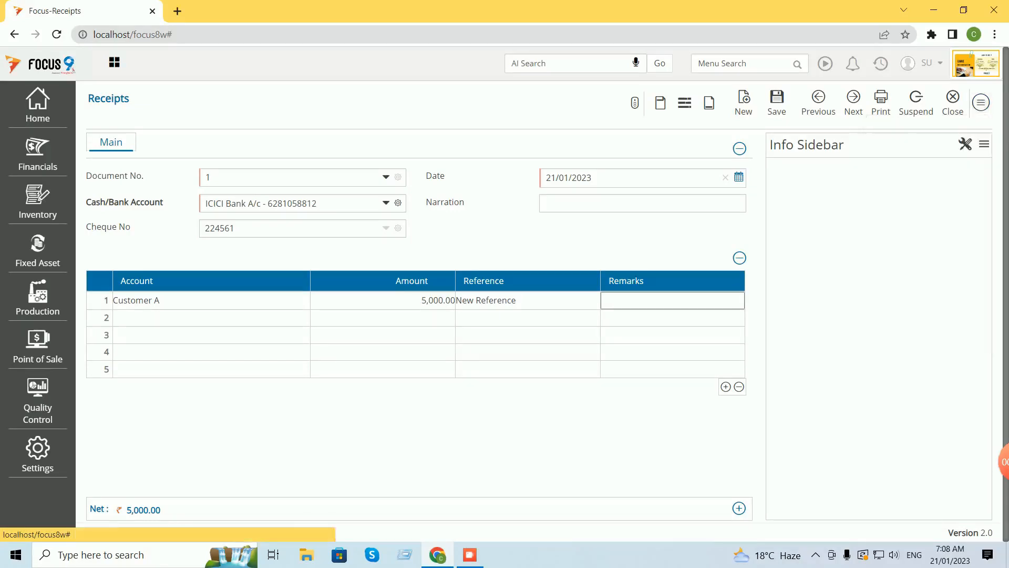
click(777, 102)
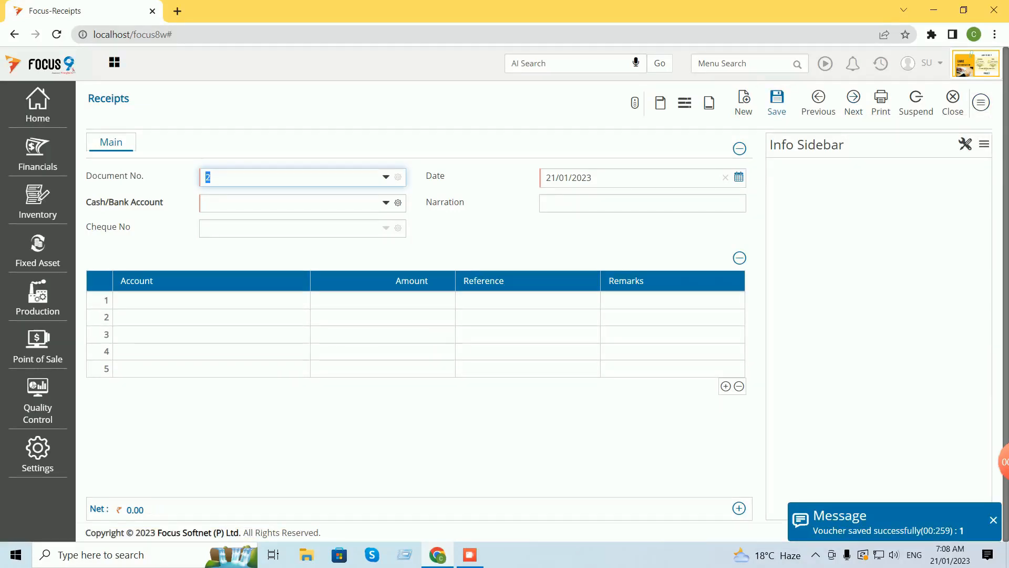
Paste the copied receipt and change it to Customer B with cheque 220560.
click(981, 102)
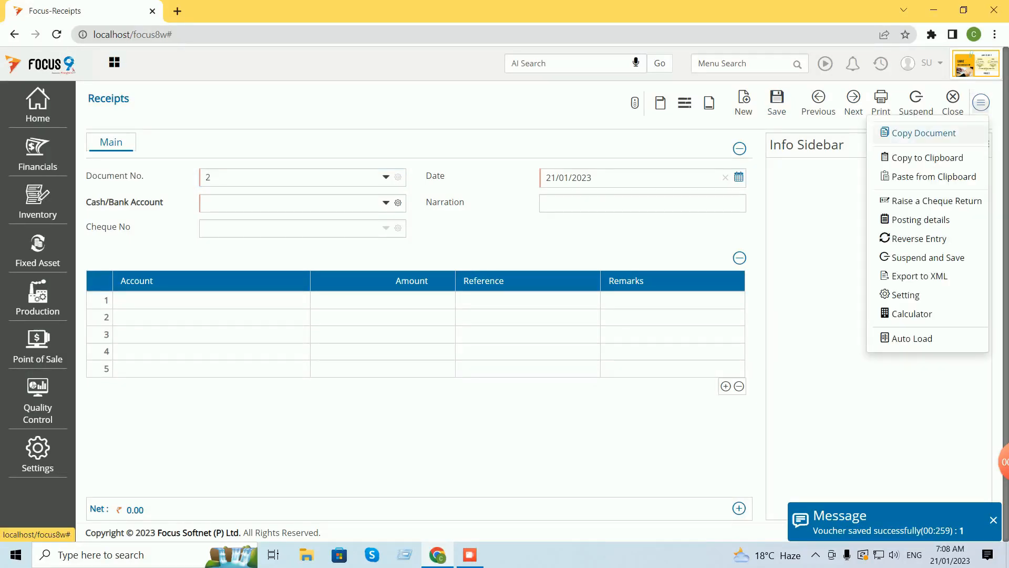
click(934, 176)
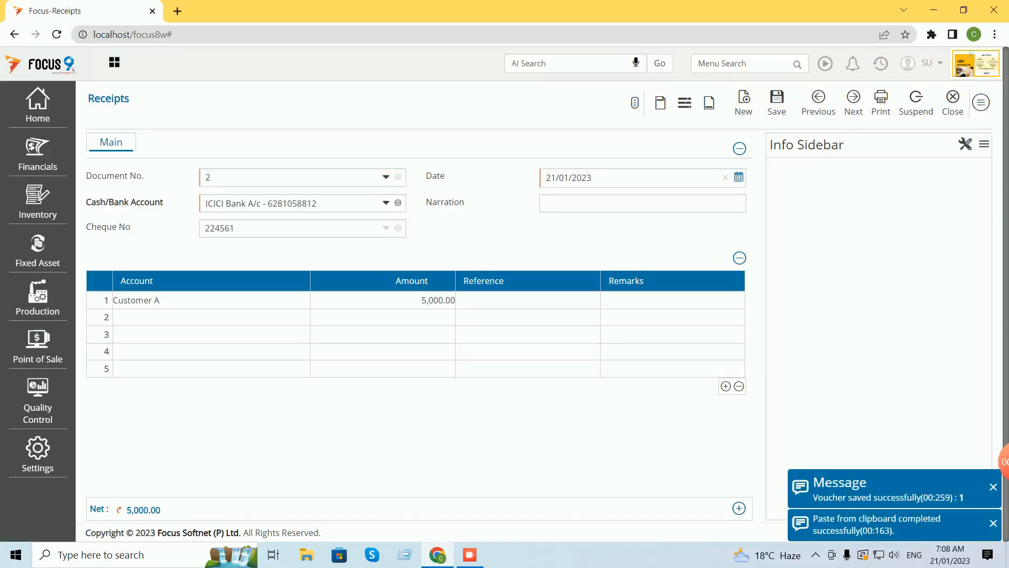
click(211, 300)
key(BackSpace)
text(b)
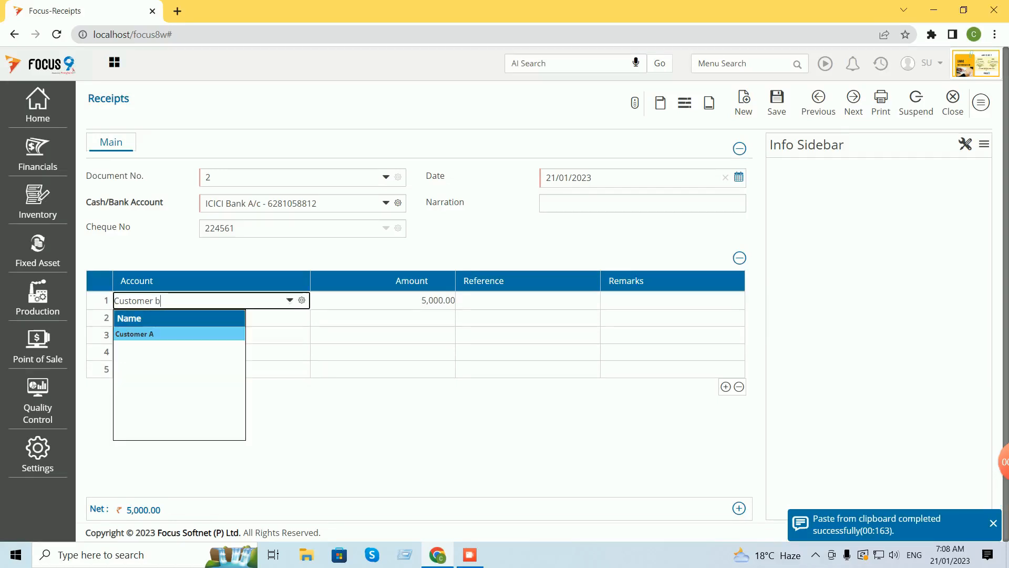
key(Return)
click(235, 228)
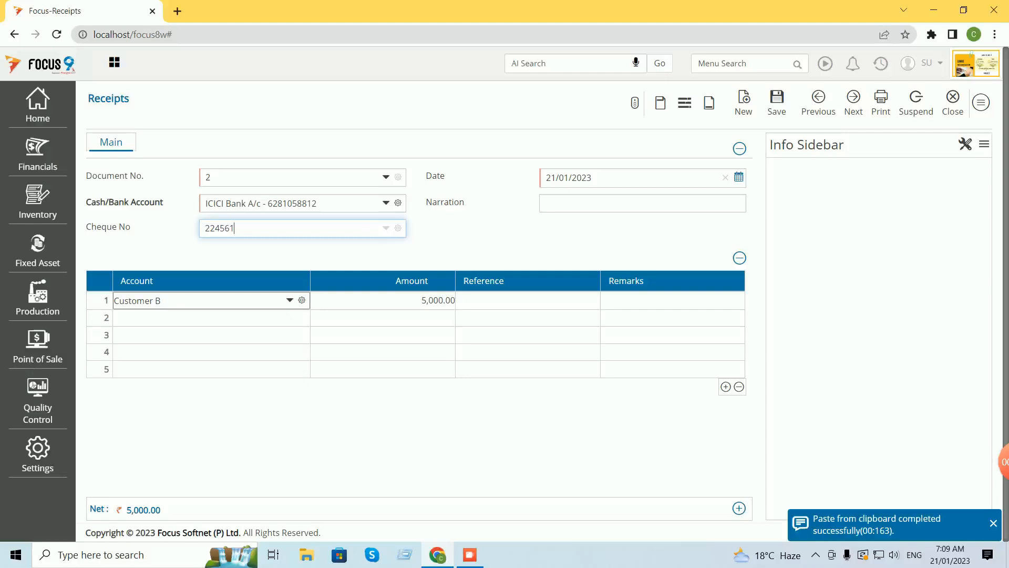
key(shift+Left)
text(0)
key(Right)
key(Right)
key(Right)
key(shift+Left)
text(0)
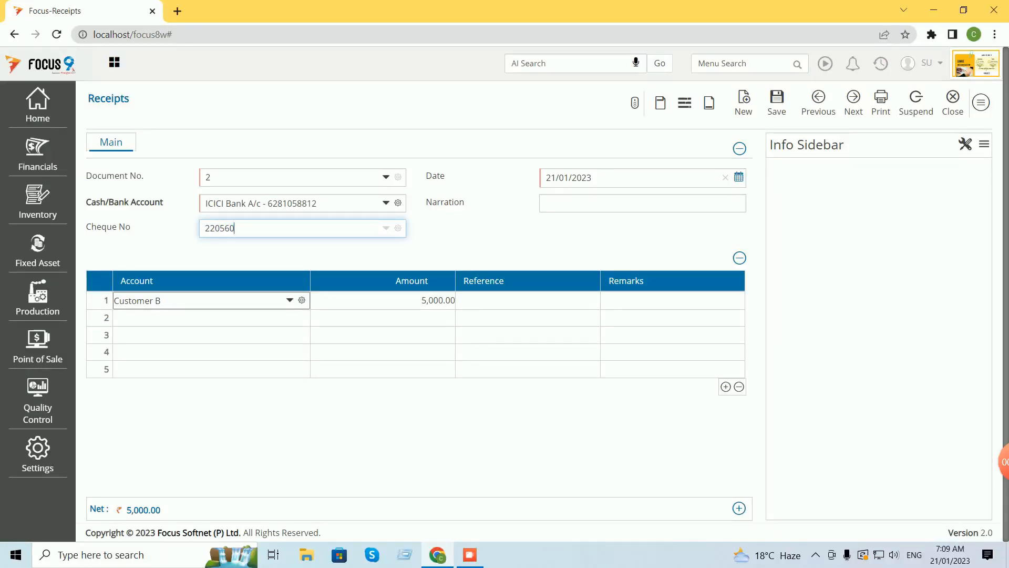
key(Tab)
key(Tab)
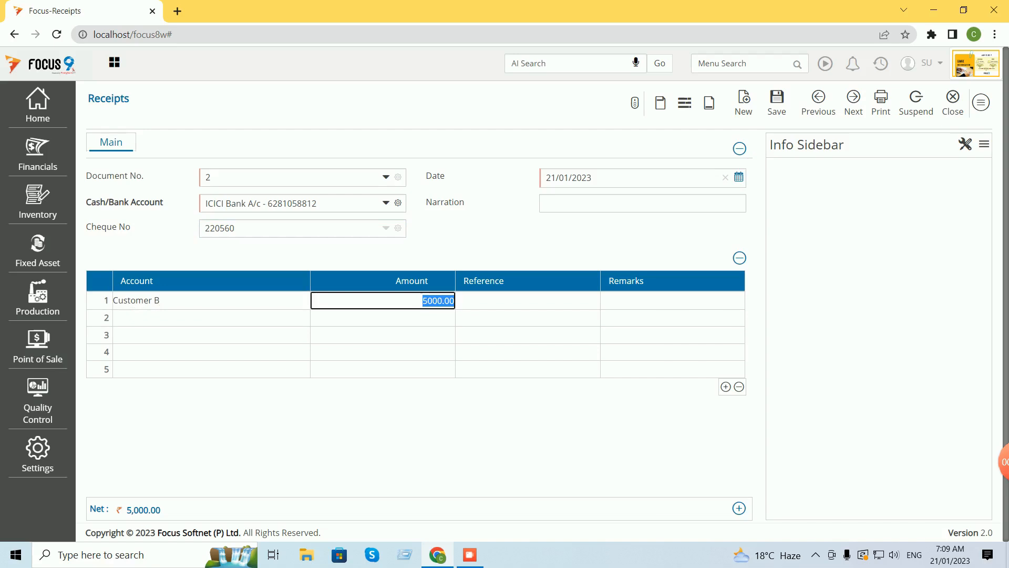
Set the amount to 2500 as a new reference, save, and close Receipts.
text(2500)
key(Tab)
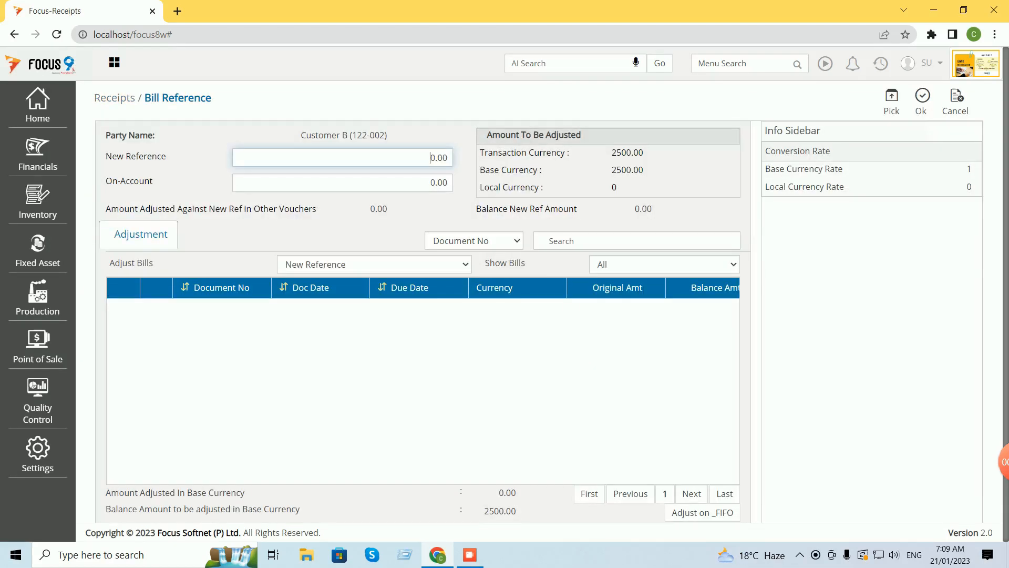
click(892, 102)
click(922, 102)
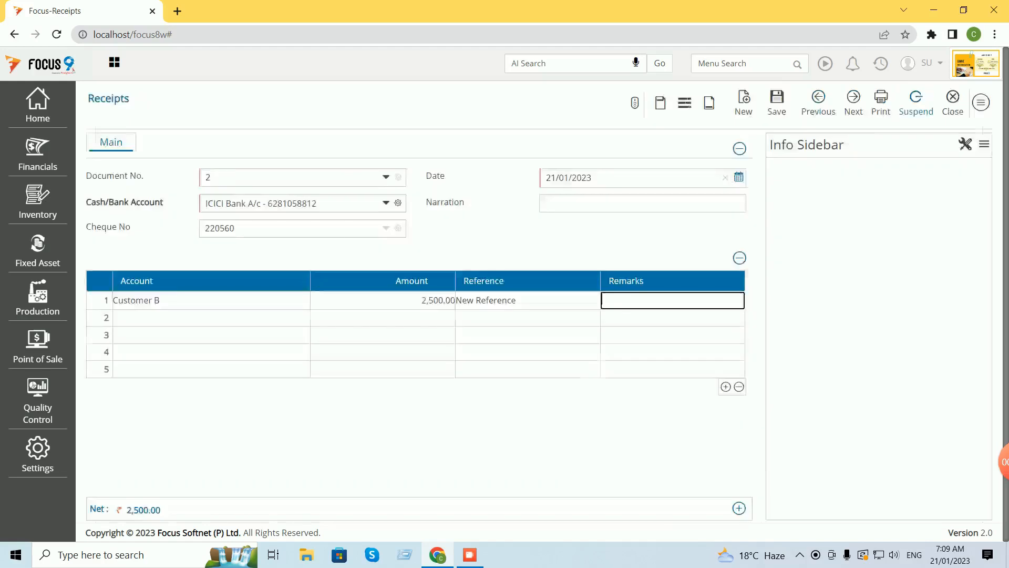
key(ctrl+s)
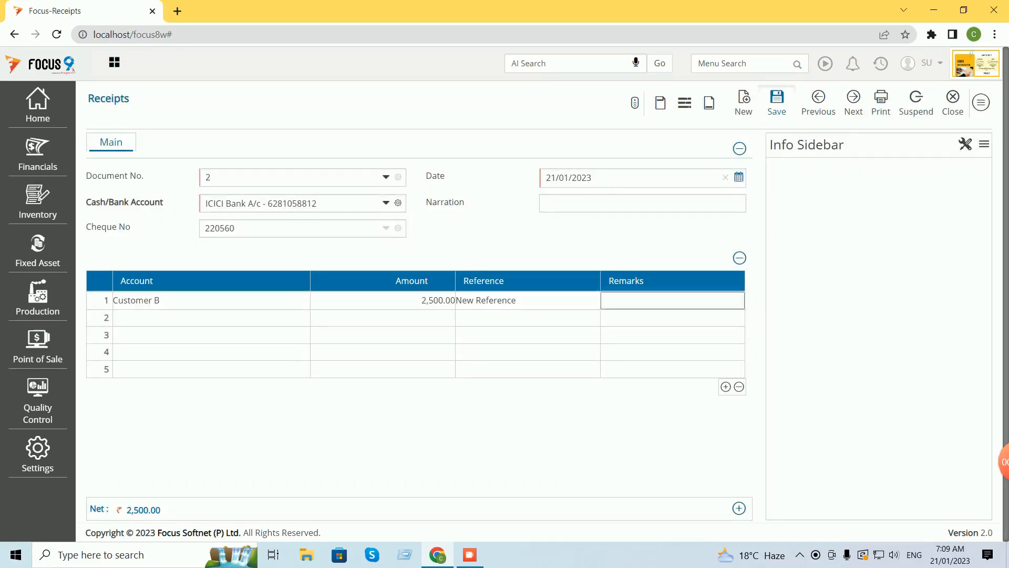
click(949, 102)
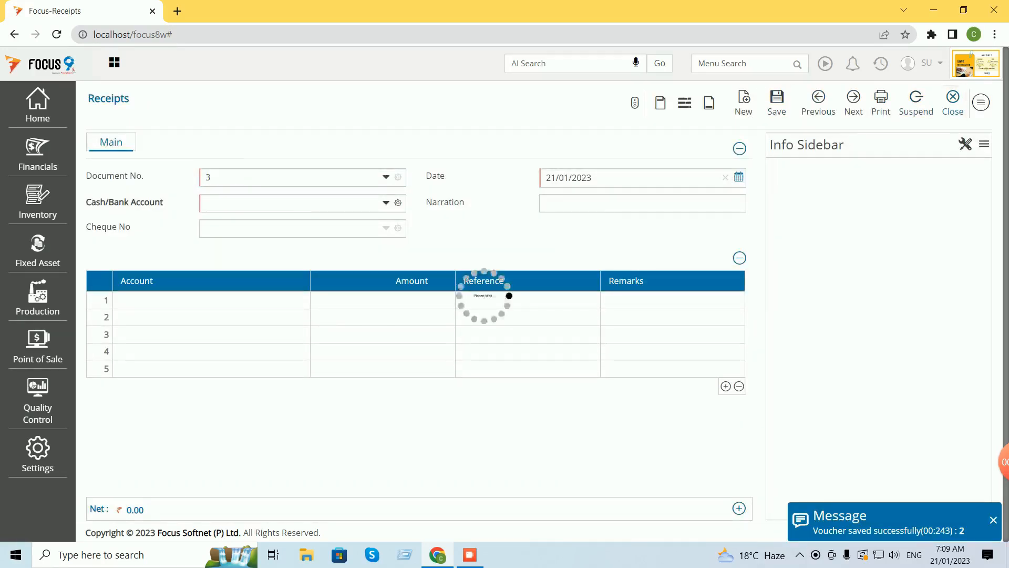
click(972, 100)
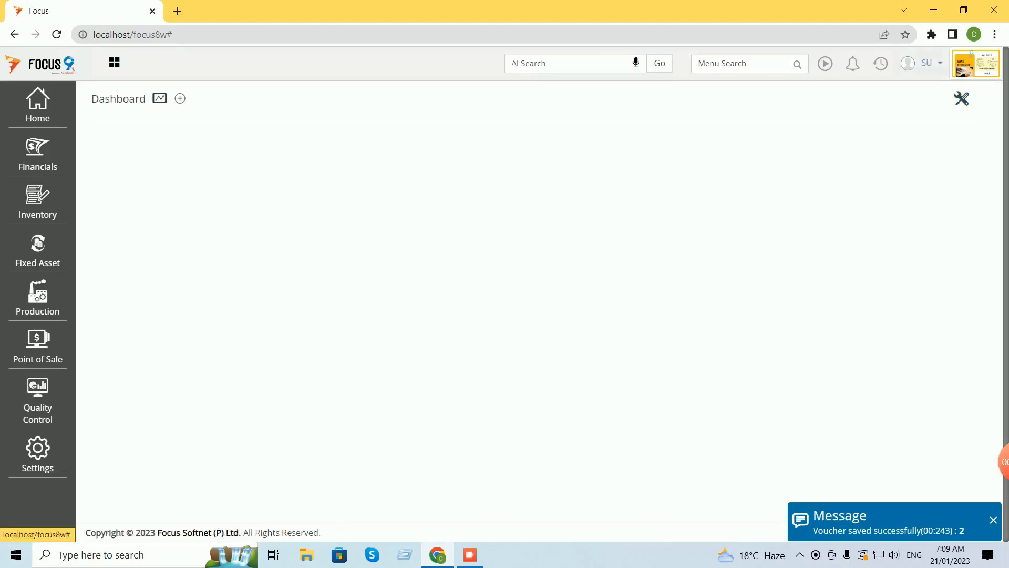
click(881, 63)
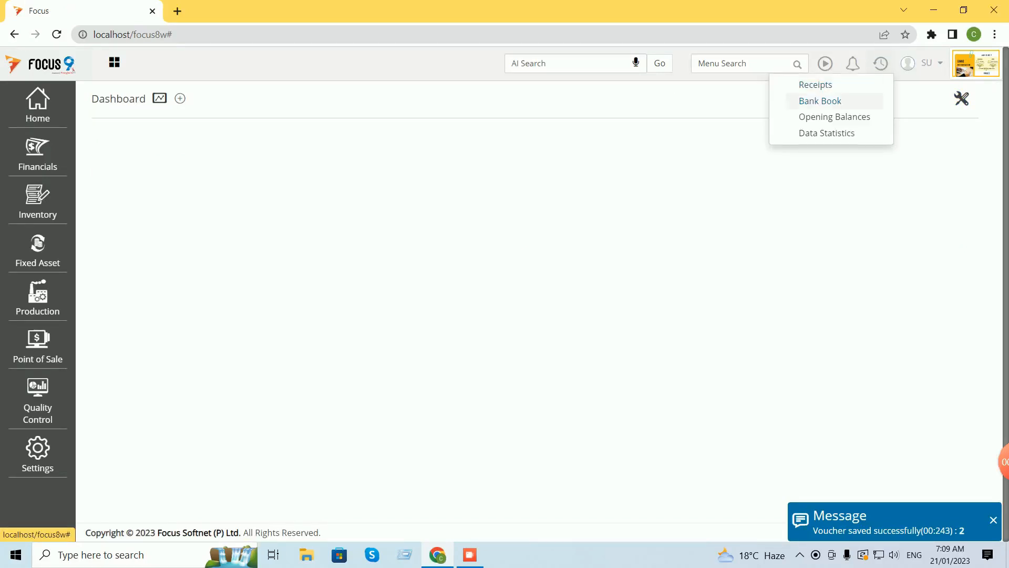
click(820, 101)
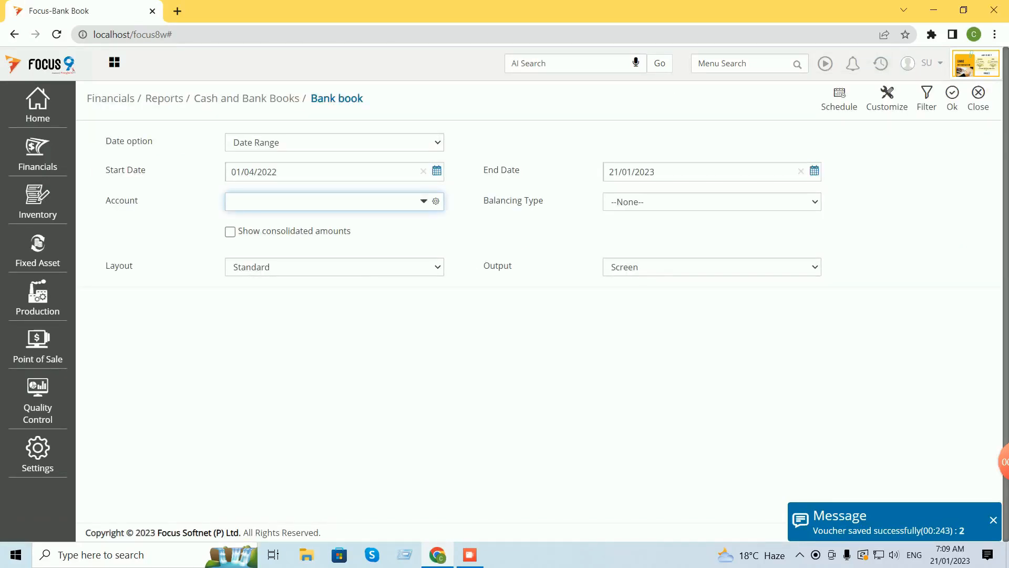
text(icic)
key(Tab)
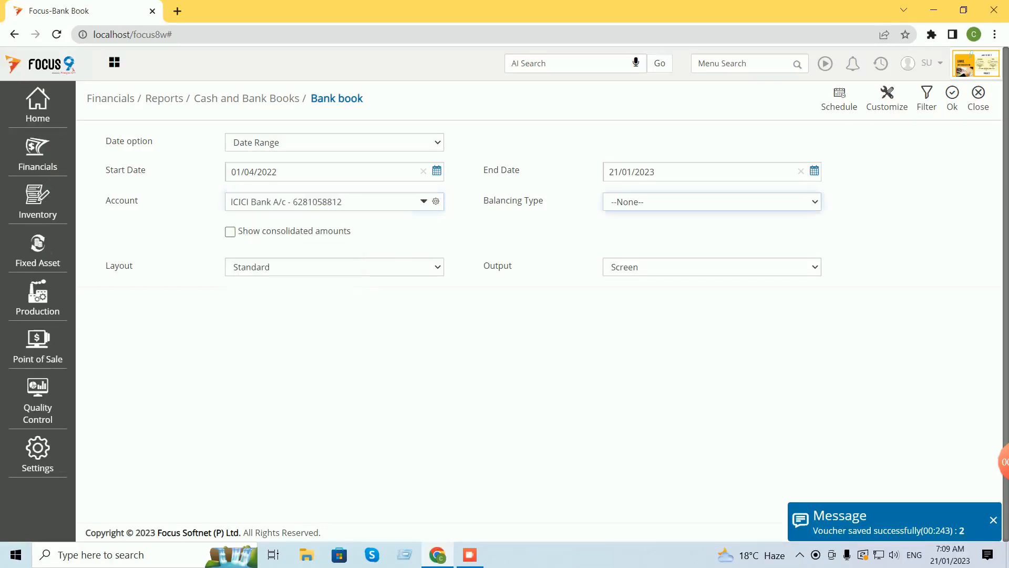
click(952, 98)
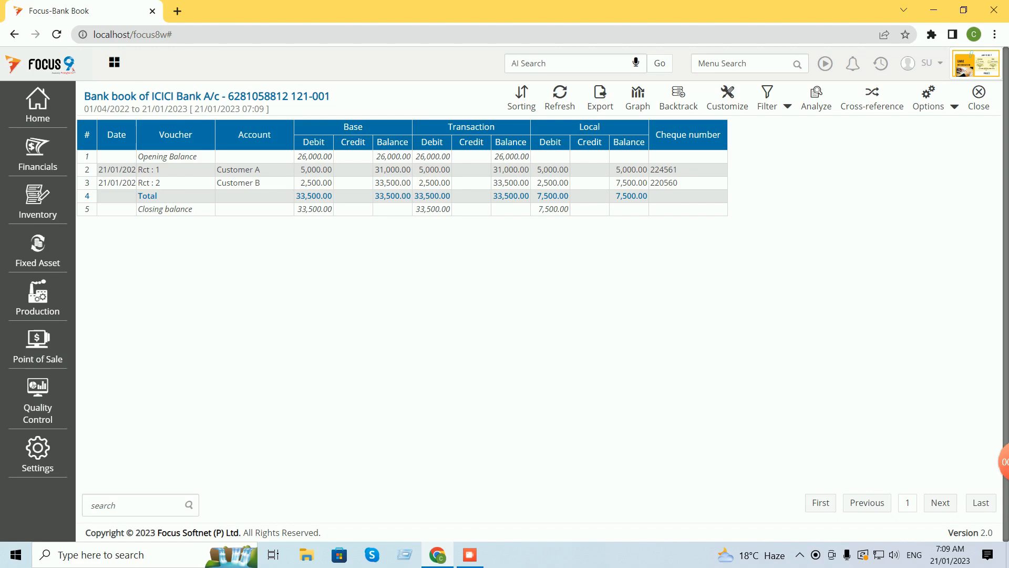
click(979, 98)
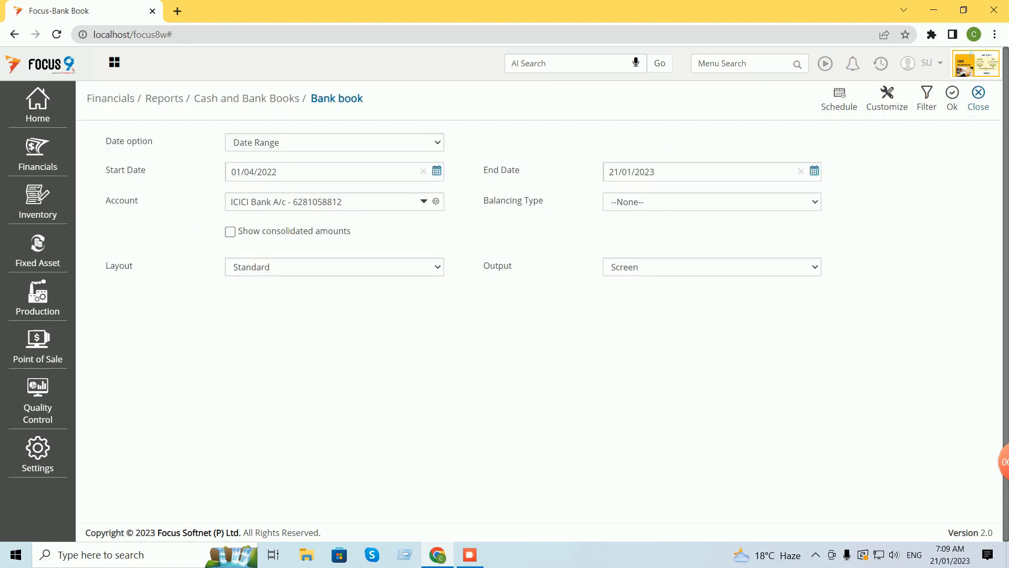
click(979, 98)
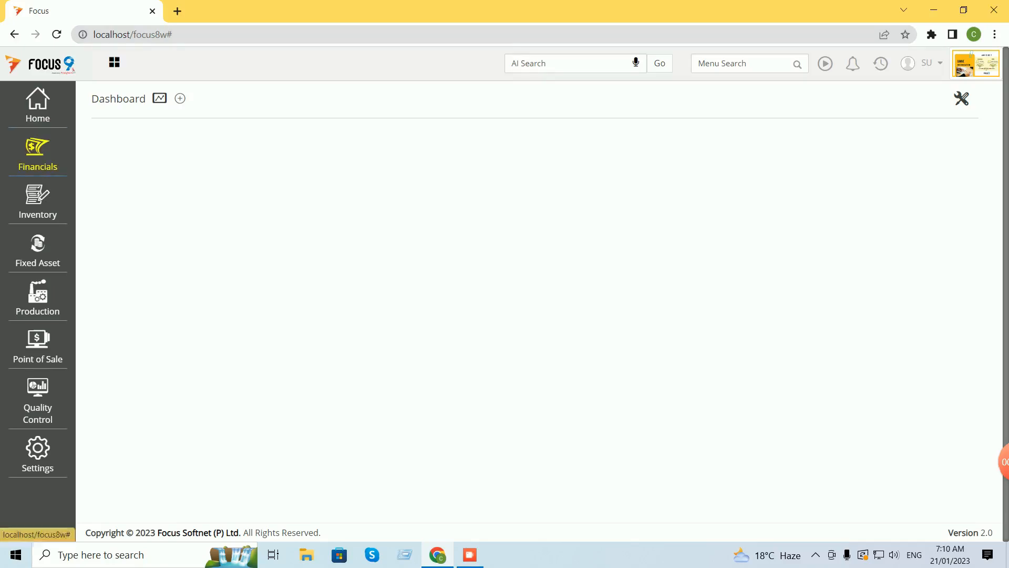
Open the cash and bank Payments list and start a new payment voucher.
click(37, 152)
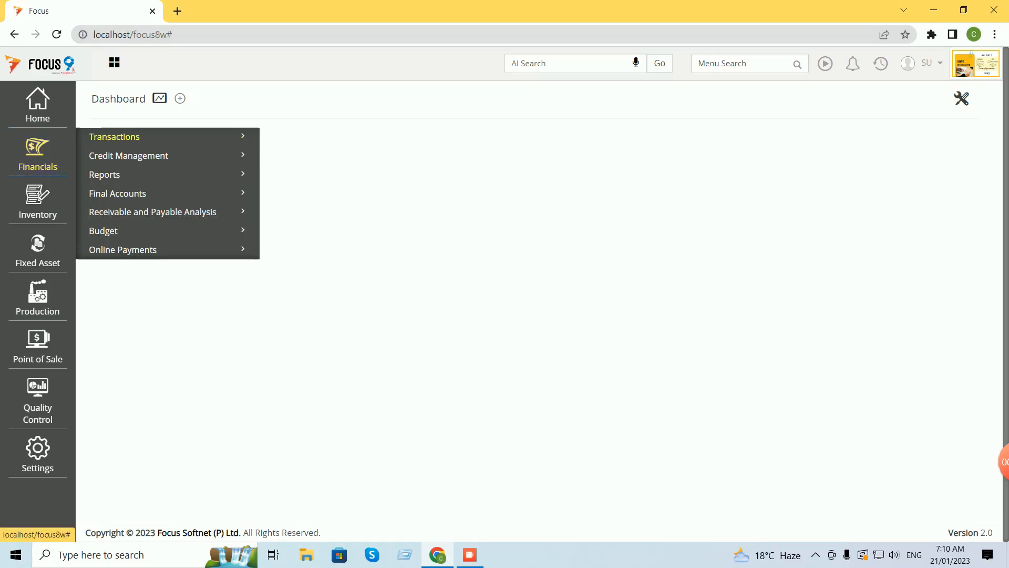
click(114, 137)
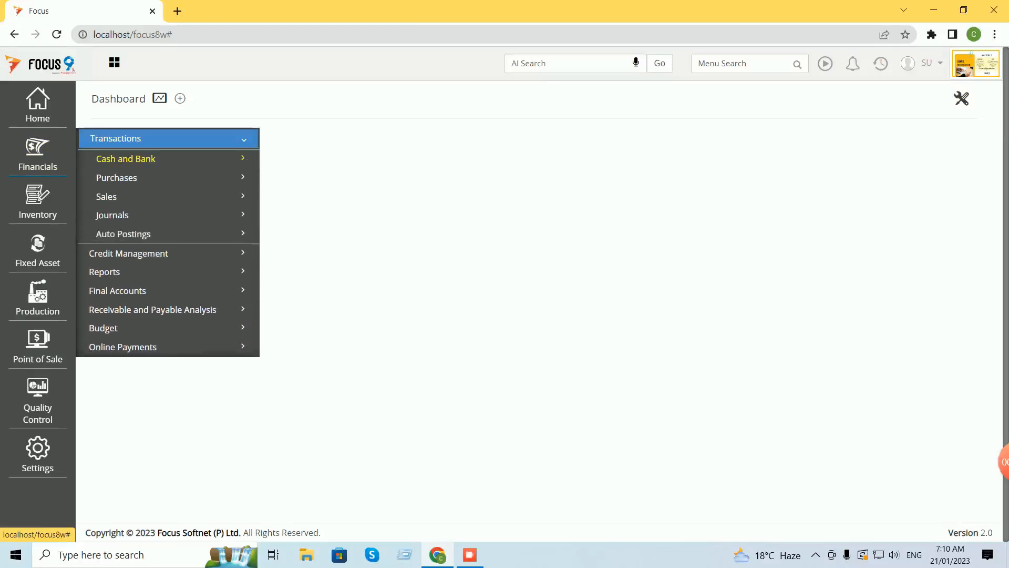
click(126, 158)
click(123, 197)
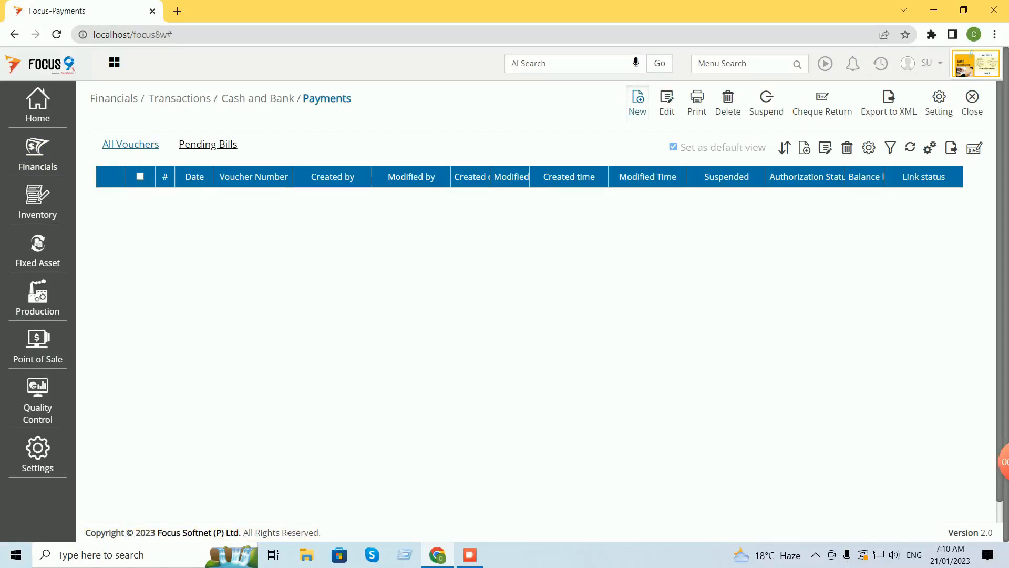
click(638, 103)
Pay from ICICI Bank with cheque number 7860062.
text(ici)
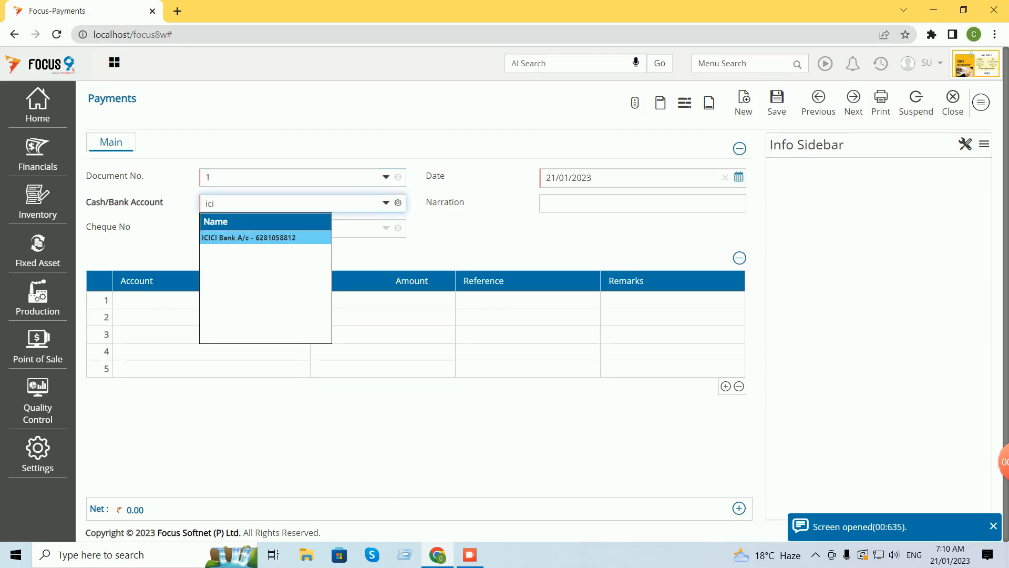
key(Return)
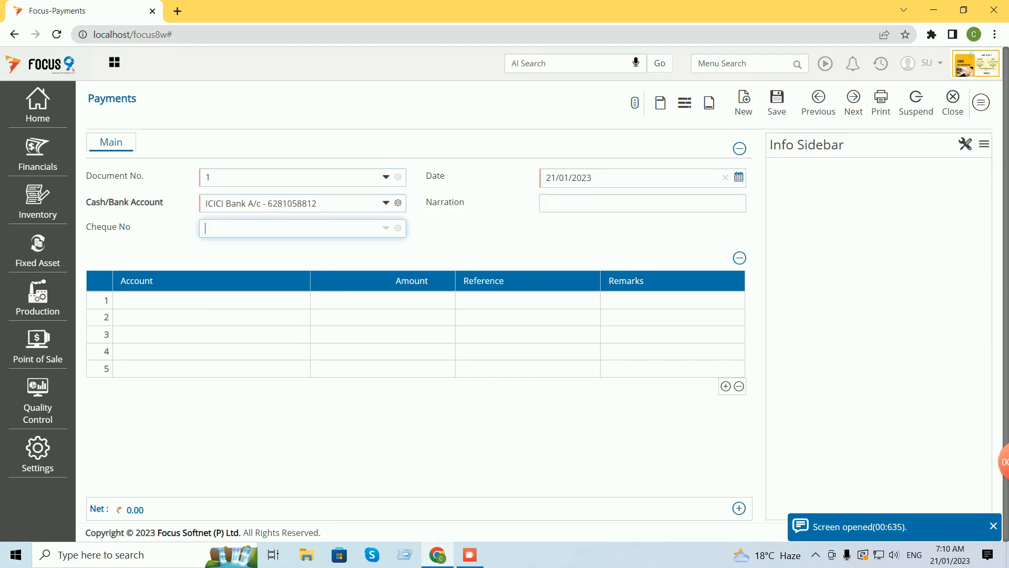
text(7860062)
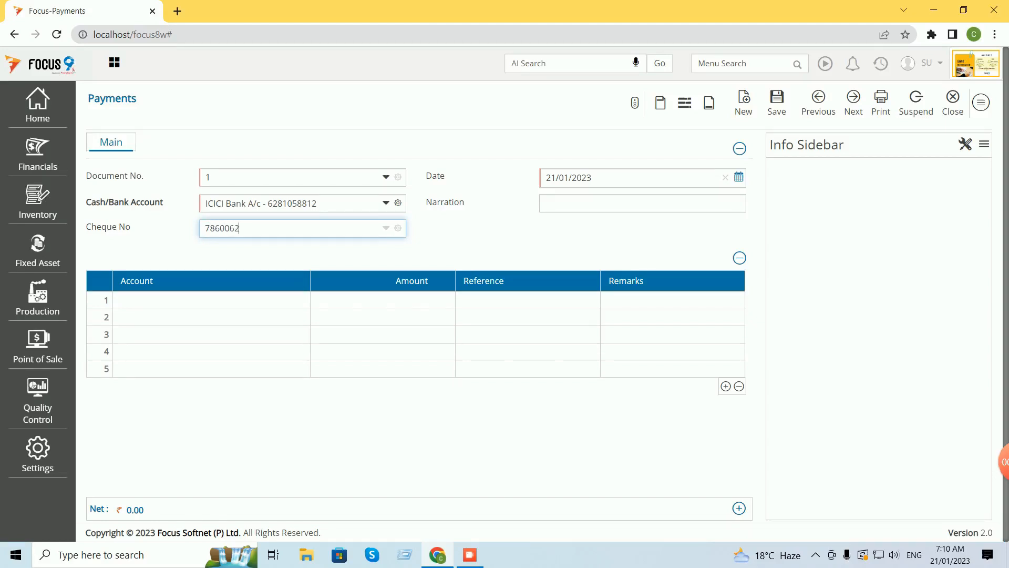
key(Tab)
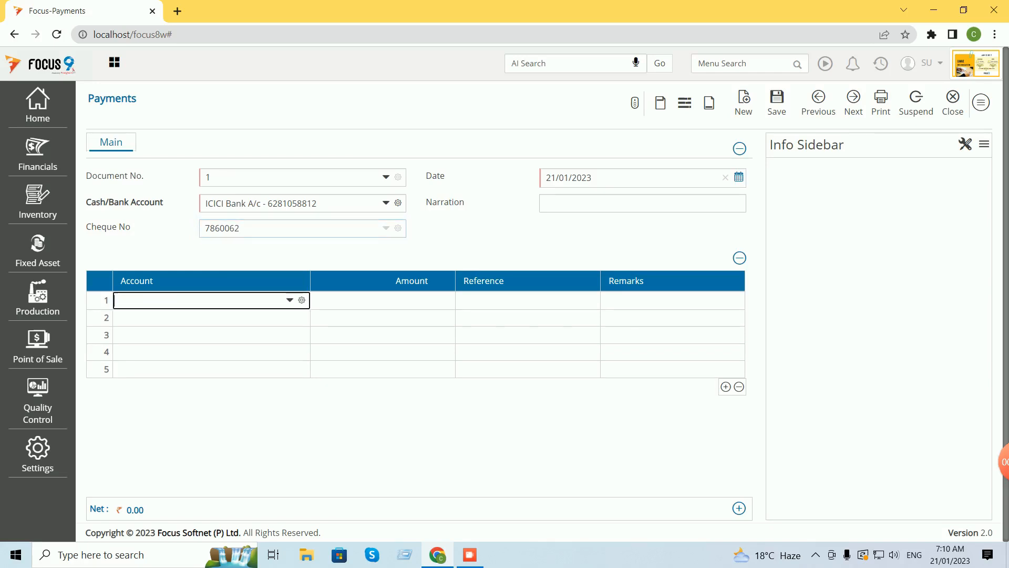
Pay Vendor A 1500, allocated in full as a new reference.
text(ven)
key(Return)
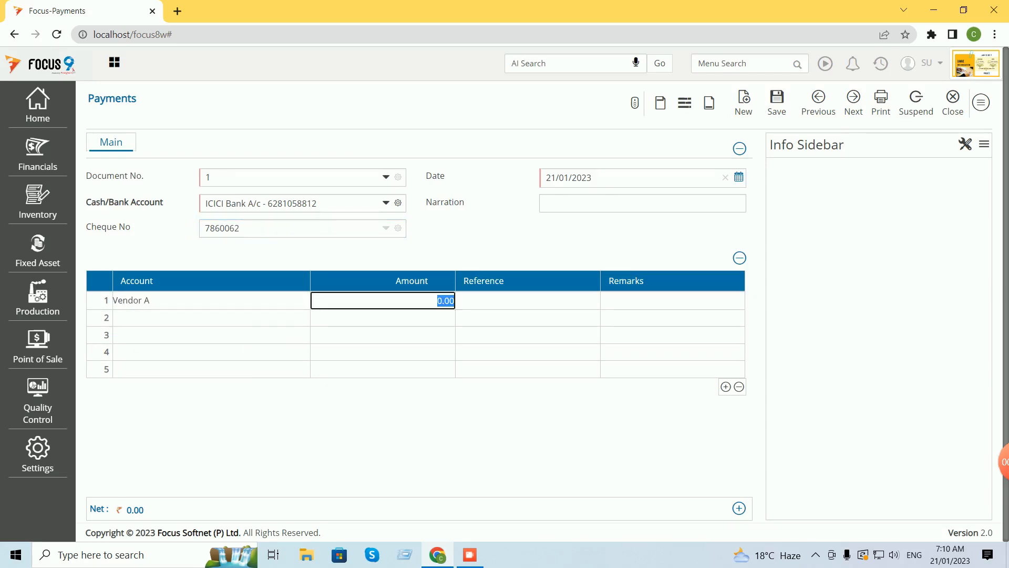
key(BackSpace)
text(1500)
key(Return)
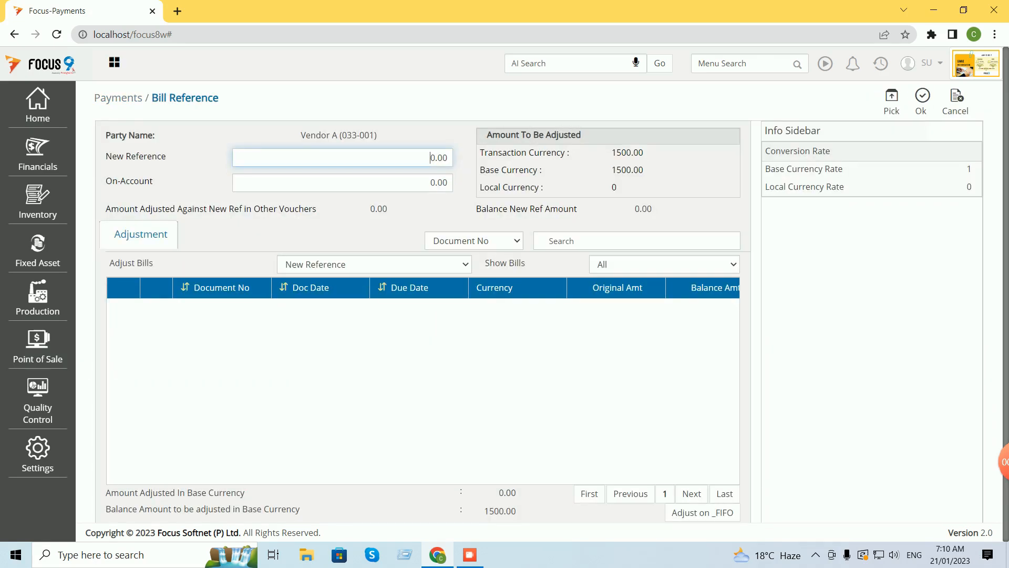
click(892, 101)
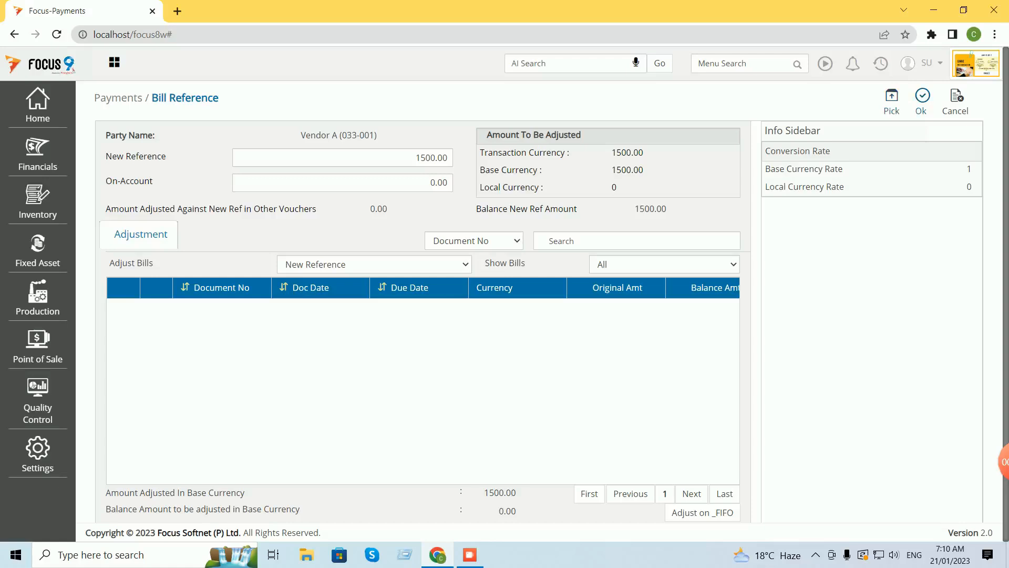
click(922, 101)
Save payment voucher 1 and close the Payments form and list.
key(ctrl+s)
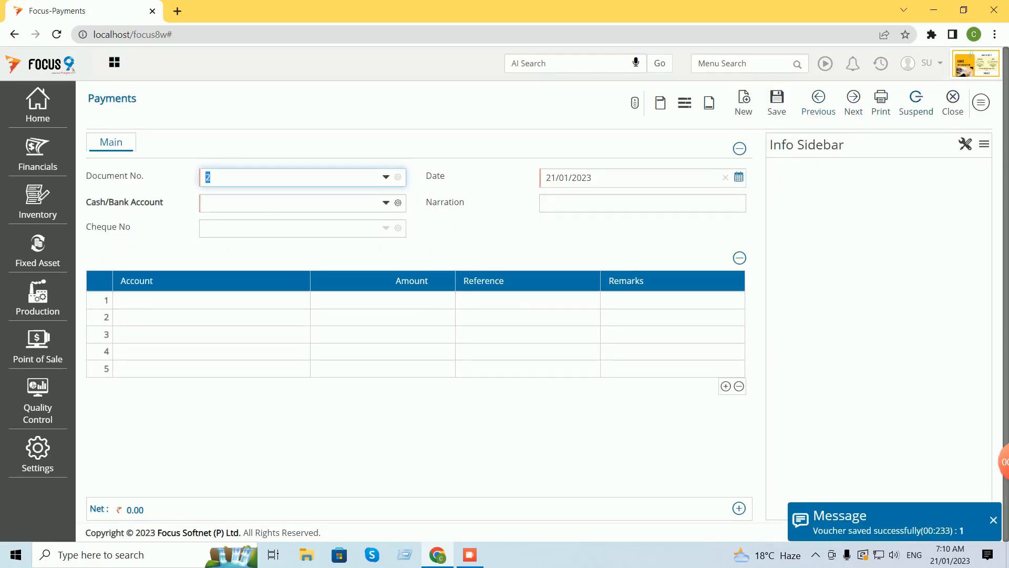
click(953, 99)
click(972, 101)
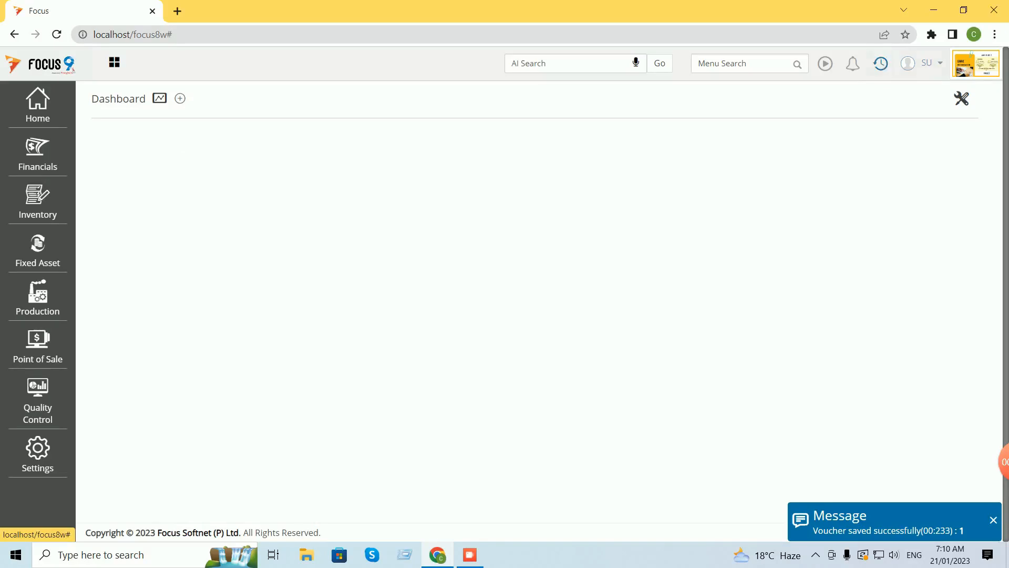
click(881, 64)
click(852, 101)
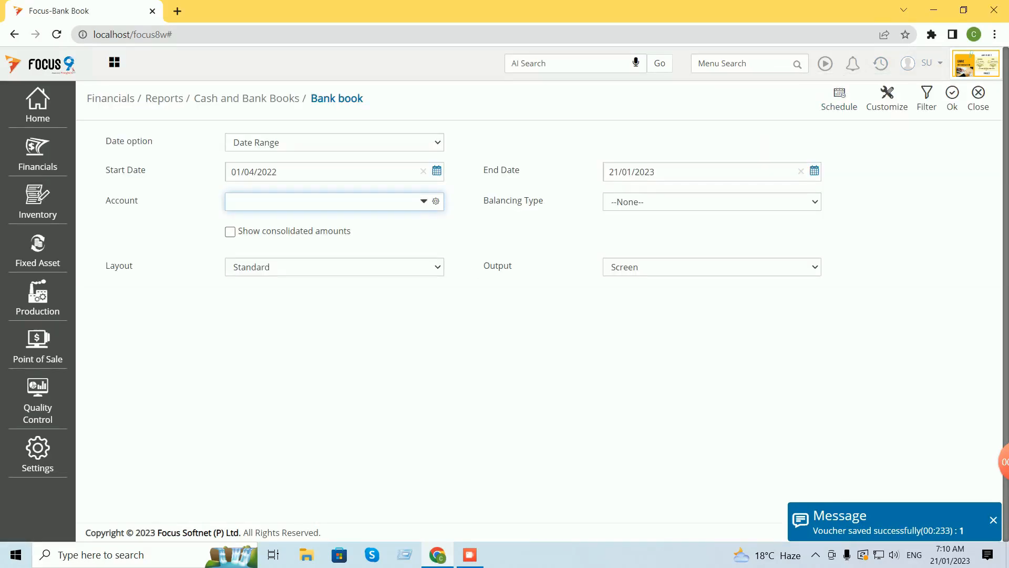
text(ici)
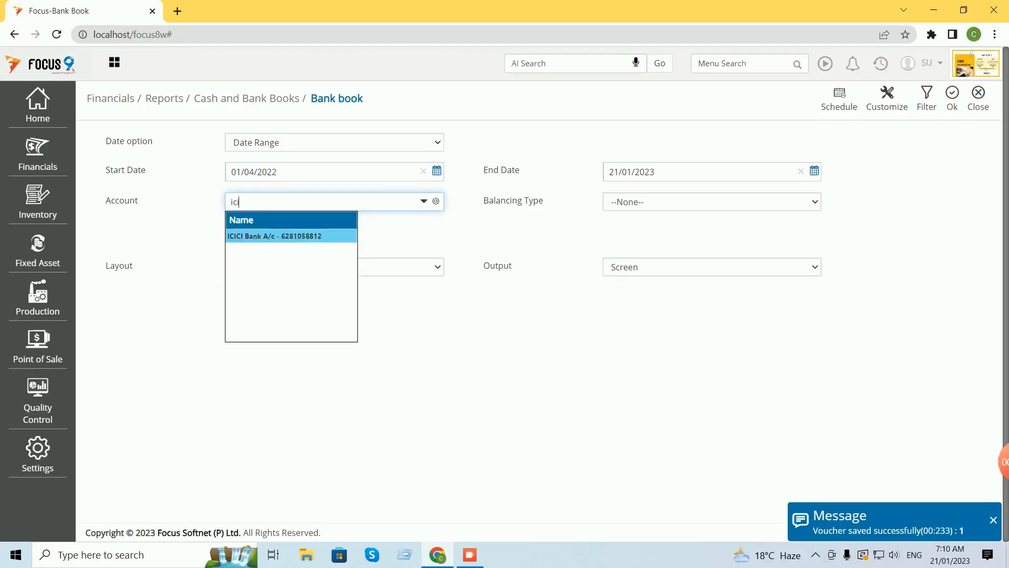
key(Return)
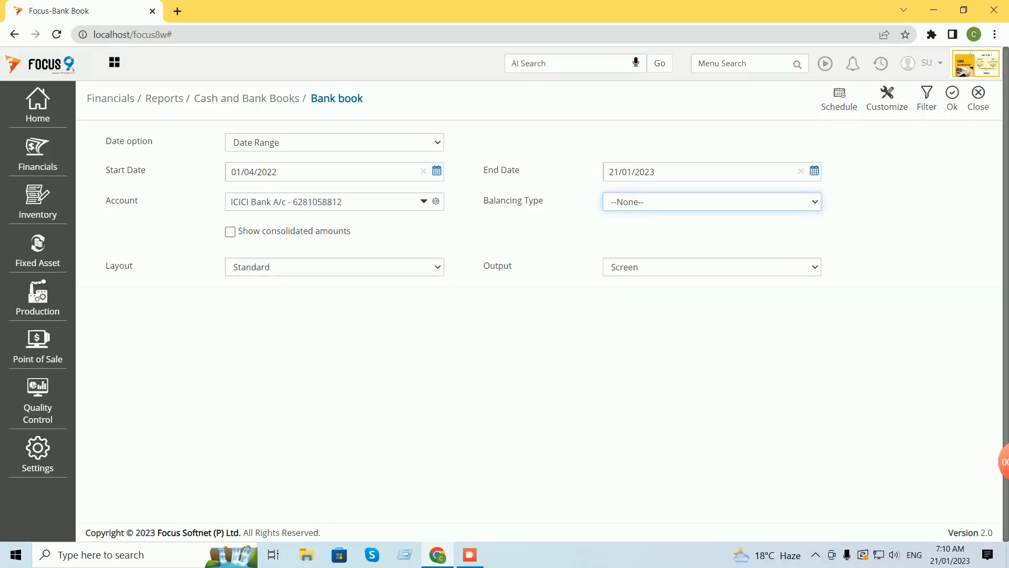
click(952, 98)
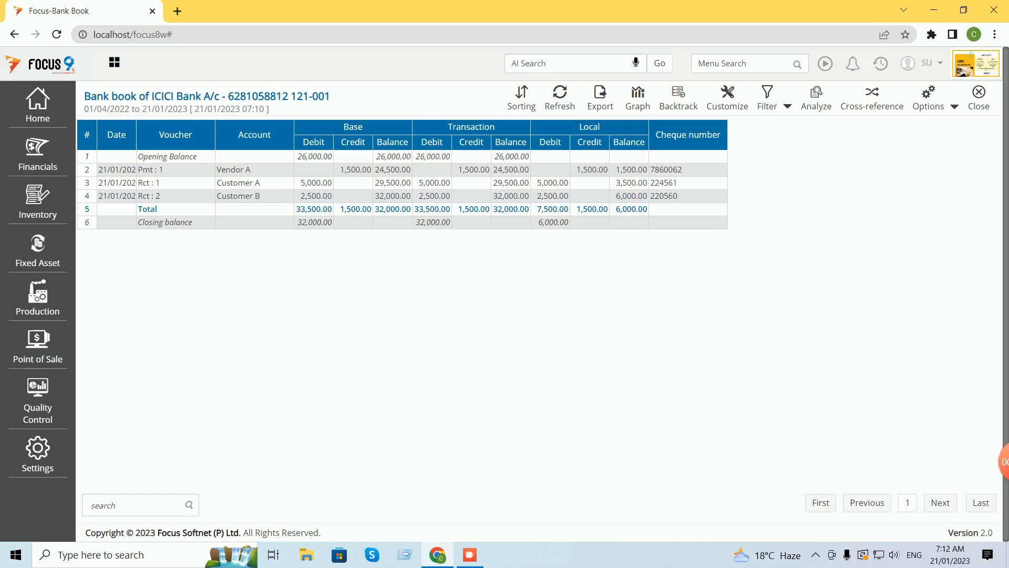
click(979, 96)
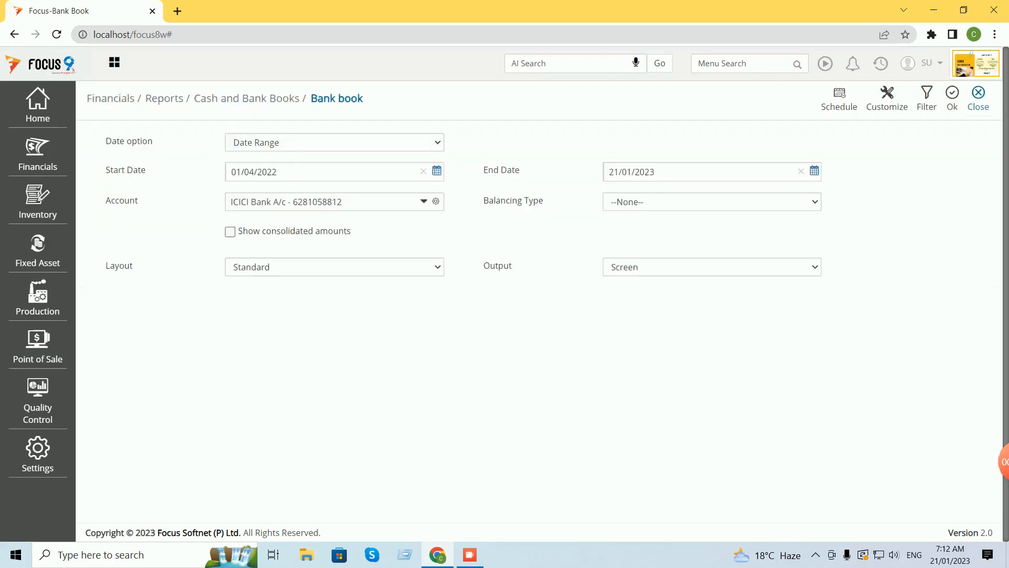
click(979, 95)
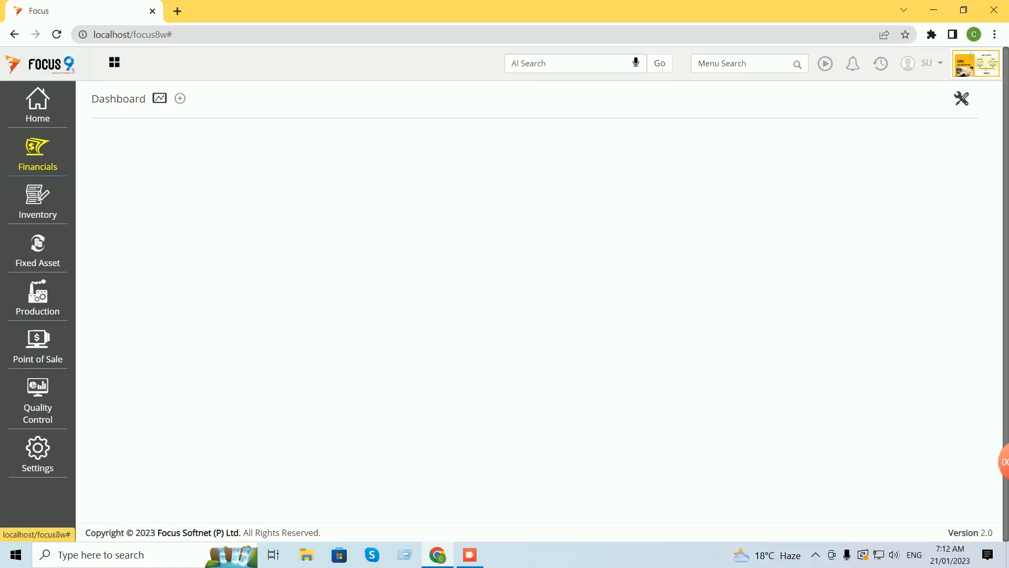
click(37, 152)
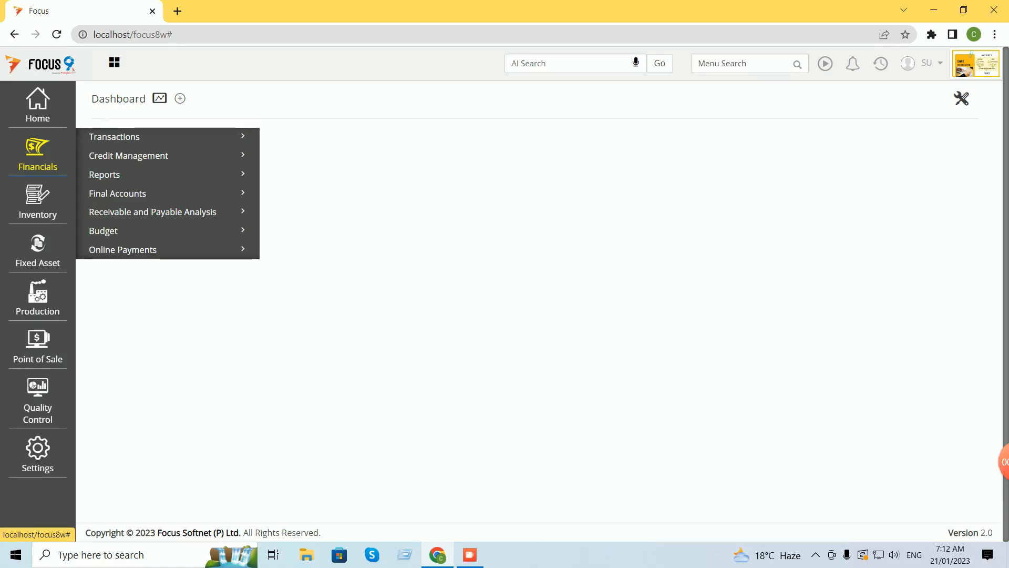
Open Bank Reconciliation from Financials Reports, Cash and Bank Books.
click(105, 175)
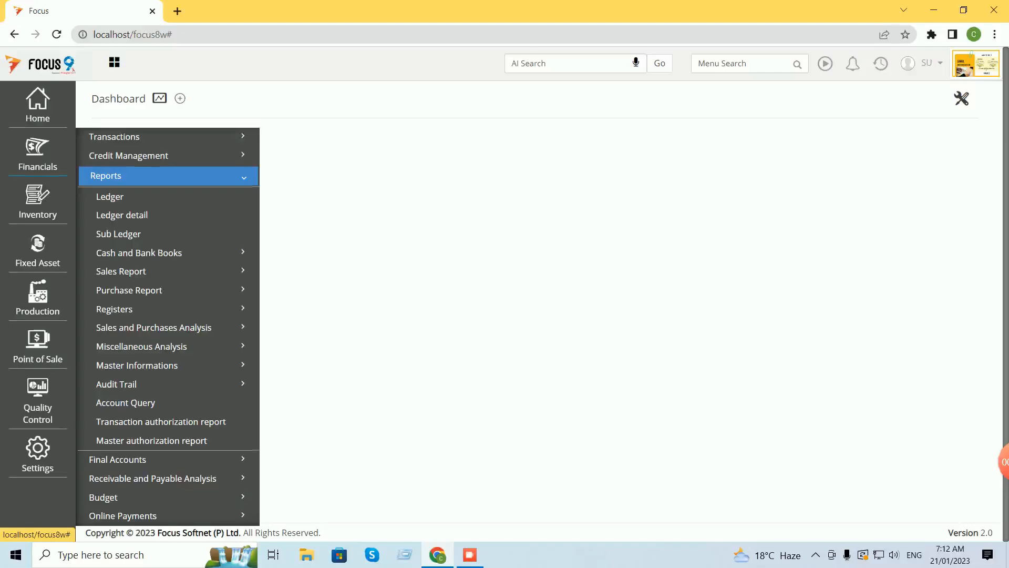
click(139, 252)
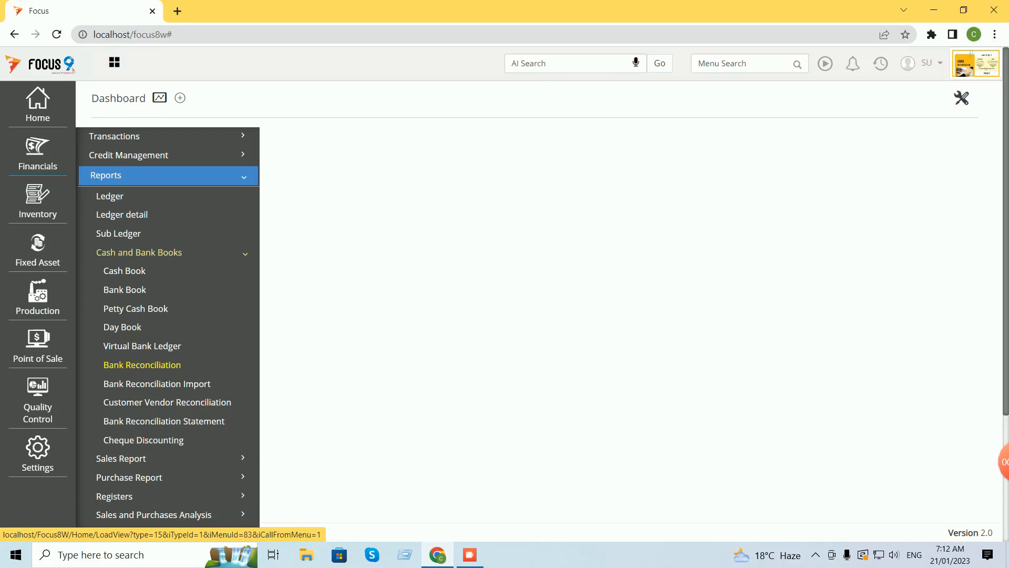
click(142, 365)
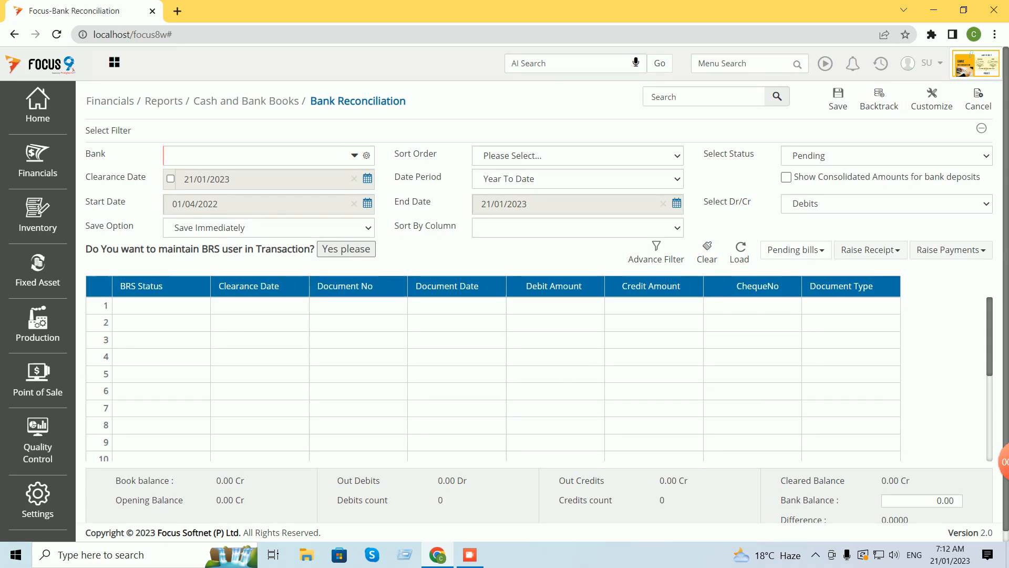
Choose ICICI Bank A/c, sort by DocumentType + Clearance Date + Cheque No., period As on date.
click(355, 155)
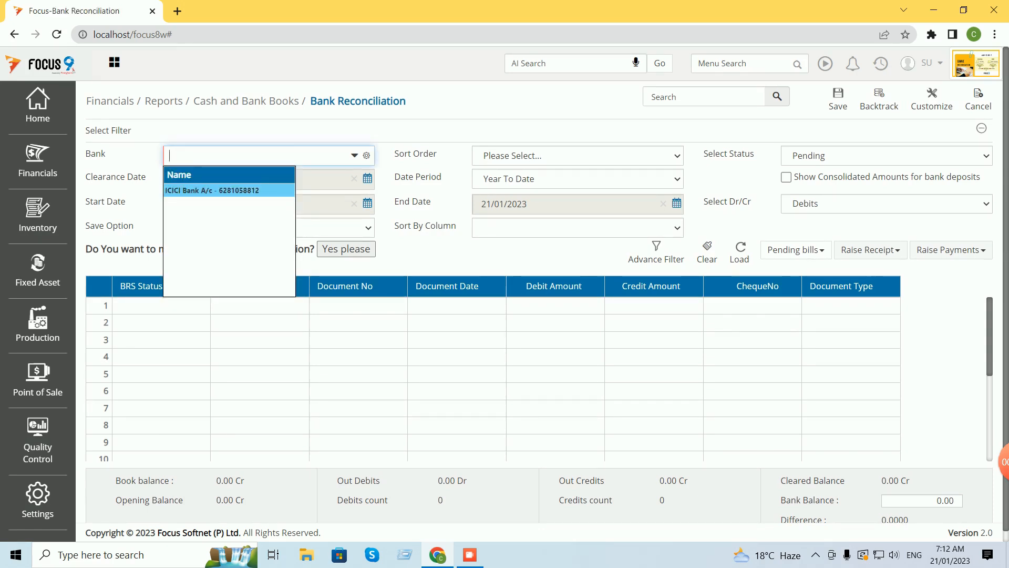
key(Return)
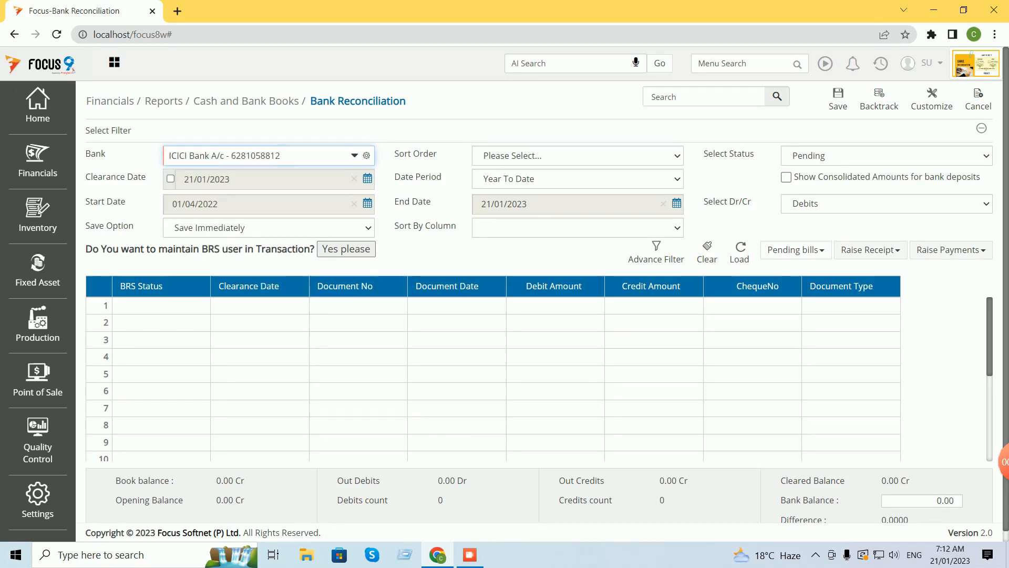
click(677, 156)
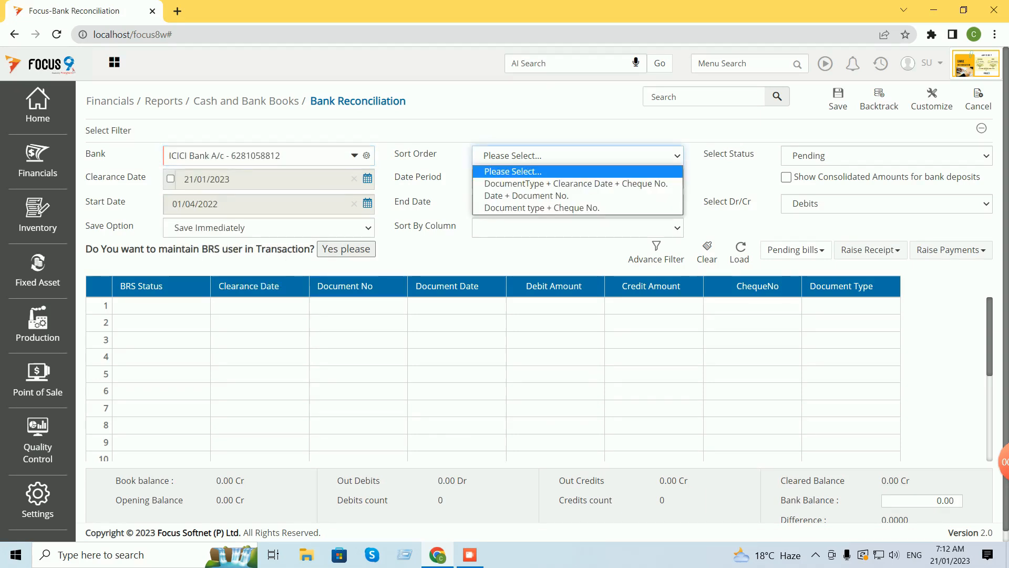
key(Down)
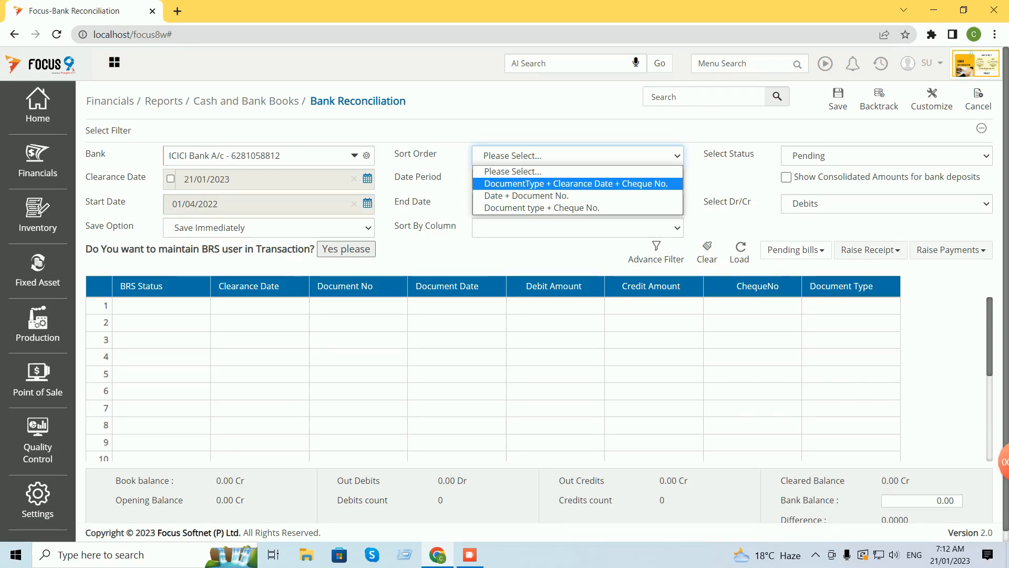
key(Return)
click(578, 179)
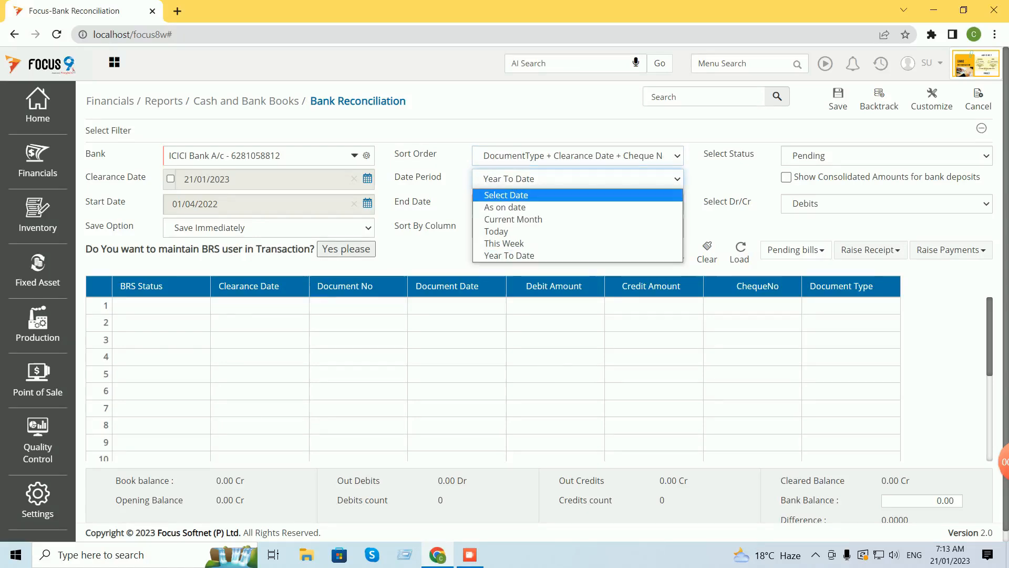
key(Down)
key(Return)
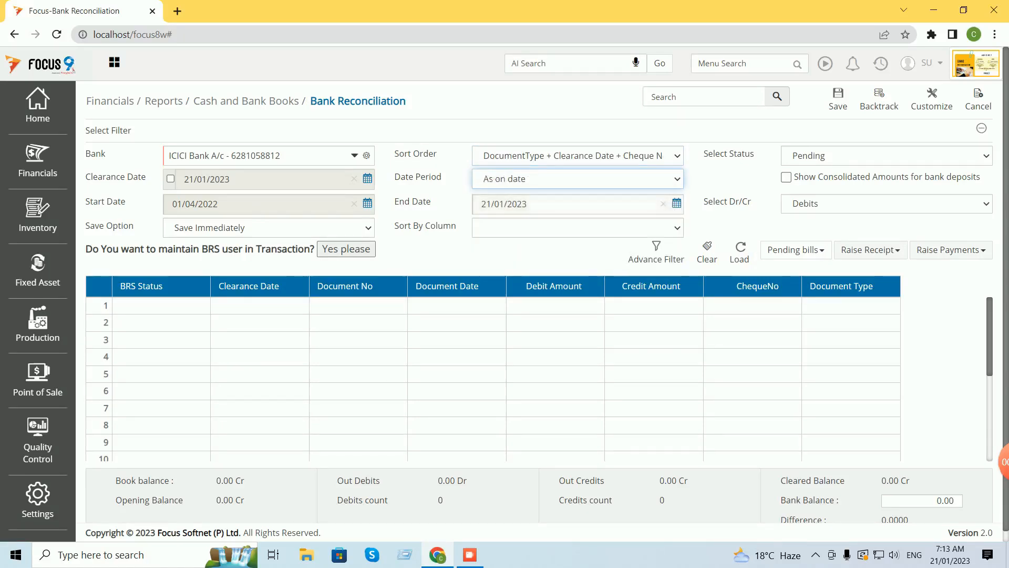
Set Status to All and Dr/Cr to Both, then load the pending vouchers.
click(886, 155)
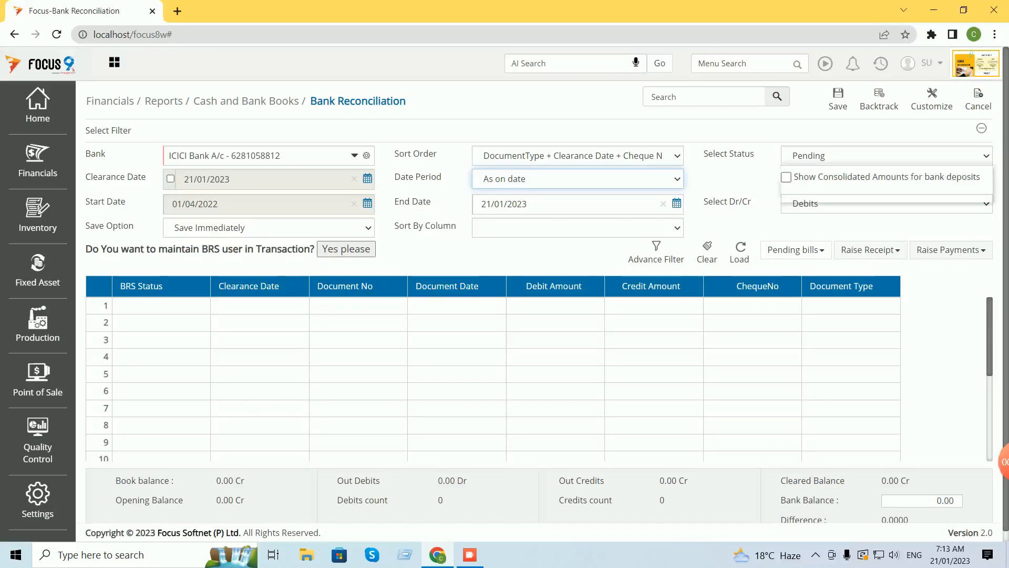
key(Up)
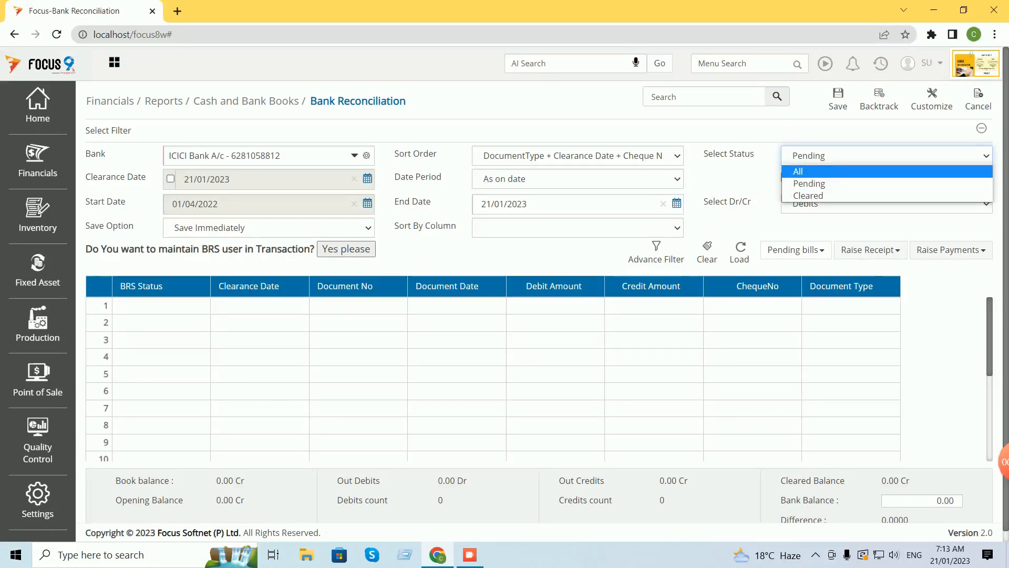
key(Return)
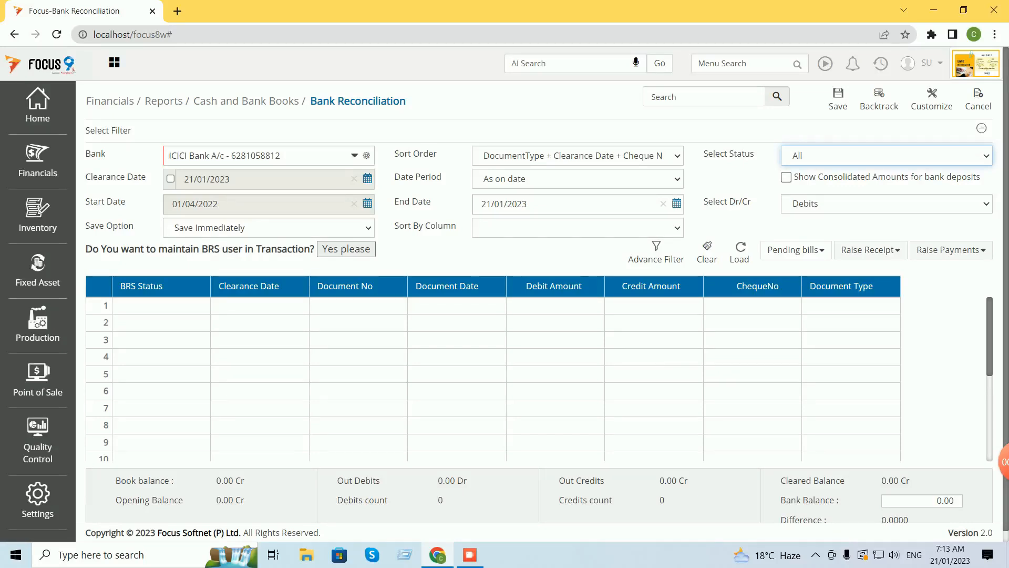
click(887, 204)
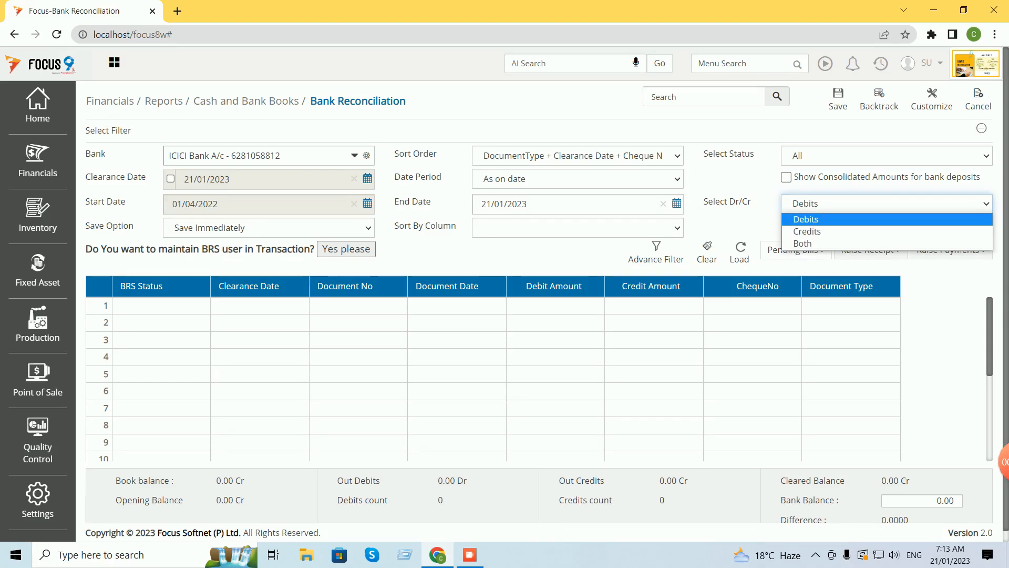
key(Down)
key(Down)
key(Return)
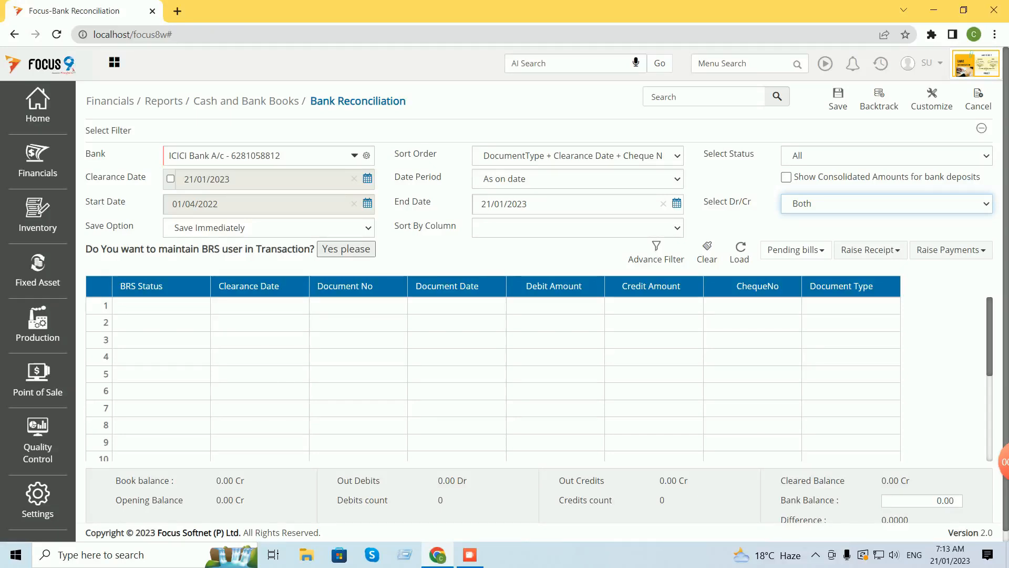
click(740, 253)
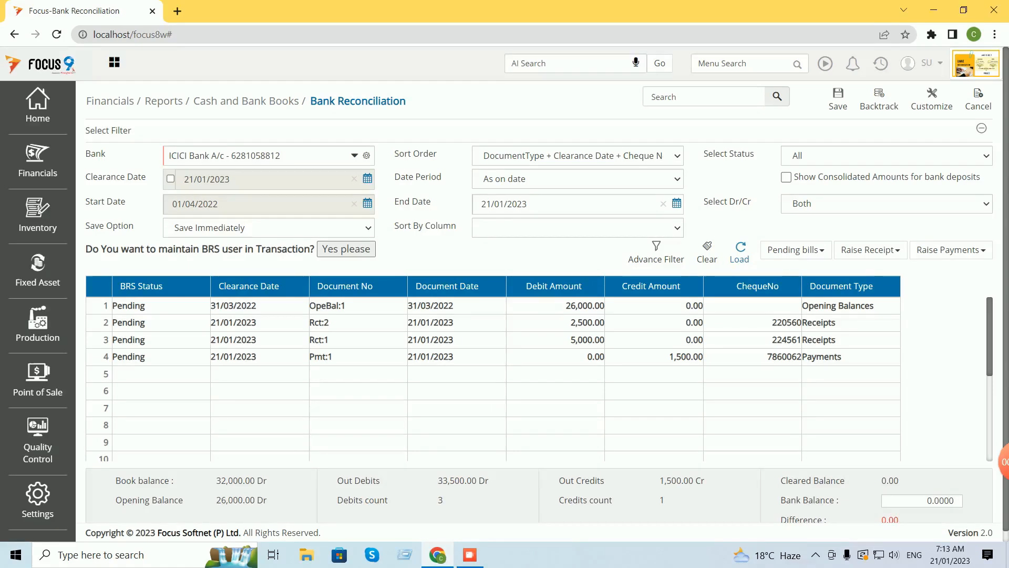
Scroll through the four loaded ICICI Bank vouchers in the reconciliation grid.
scroll(493, 378, down, 1)
scroll(493, 379, up, 1)
Mark the 26,000.00 opening balance entry as Cleared.
double_click(128, 306)
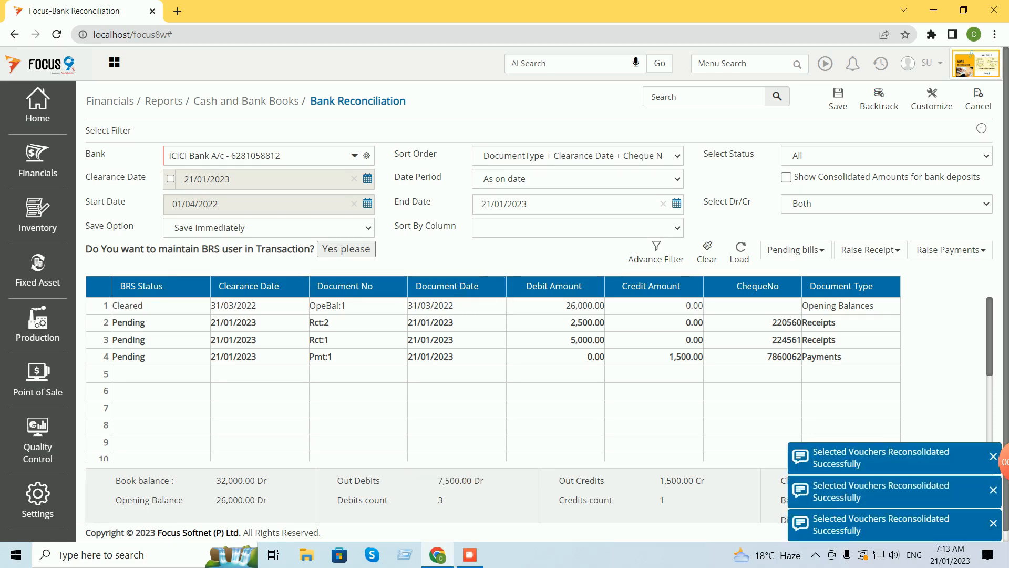
double_click(129, 305)
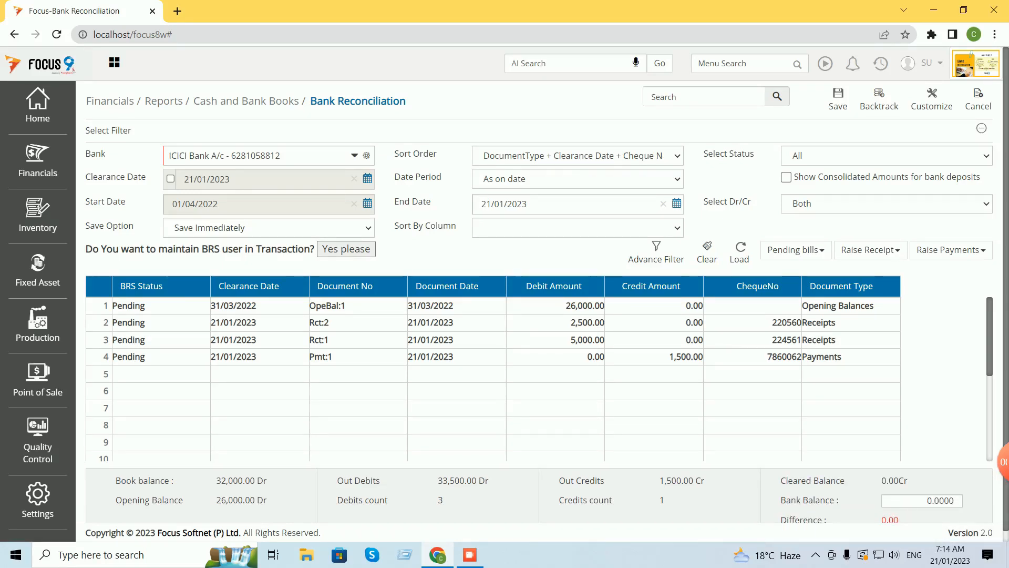
double_click(940, 501)
double_click(129, 305)
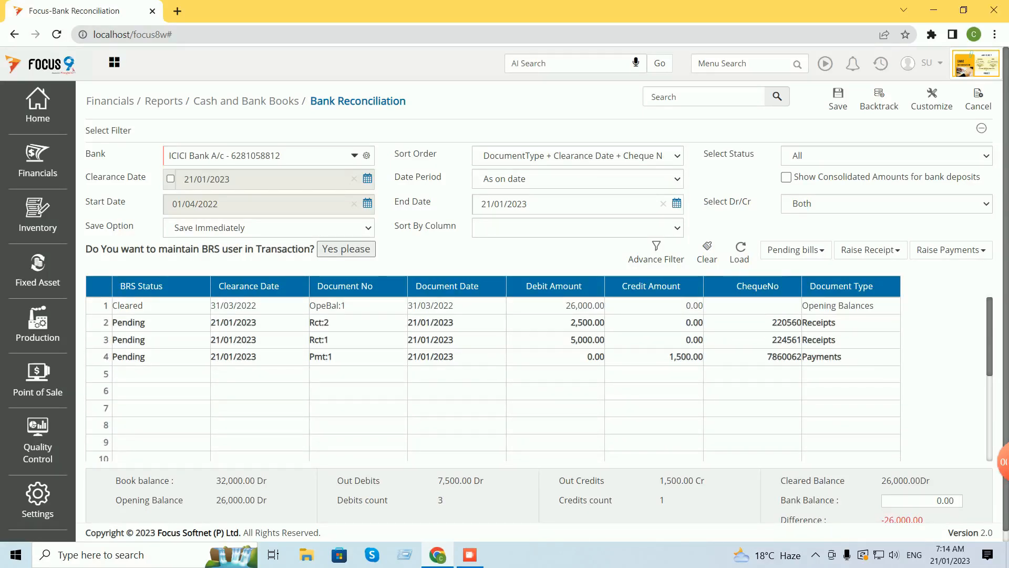
Clear receipt Rct:2 and payment Pmt:1 for a 27,000.00 Dr balance, and zoom to 90%.
double_click(129, 323)
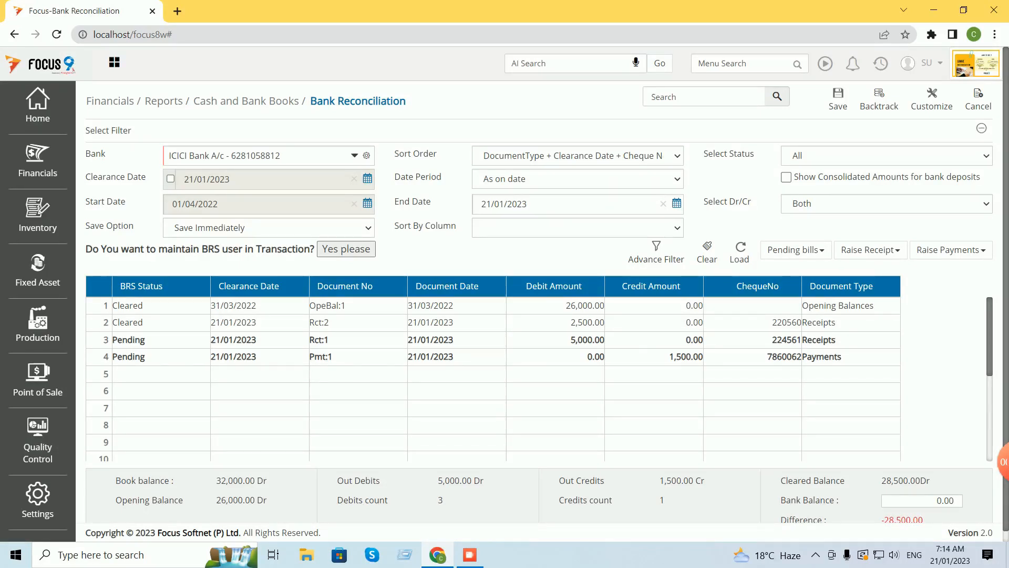
scroll(493, 378, down, 3)
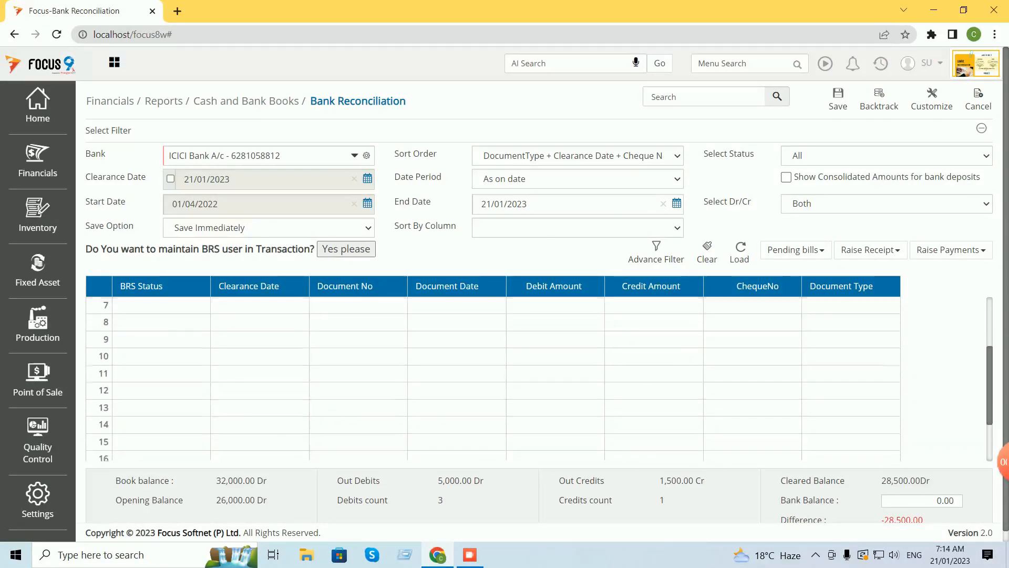
scroll(493, 379, up, 3)
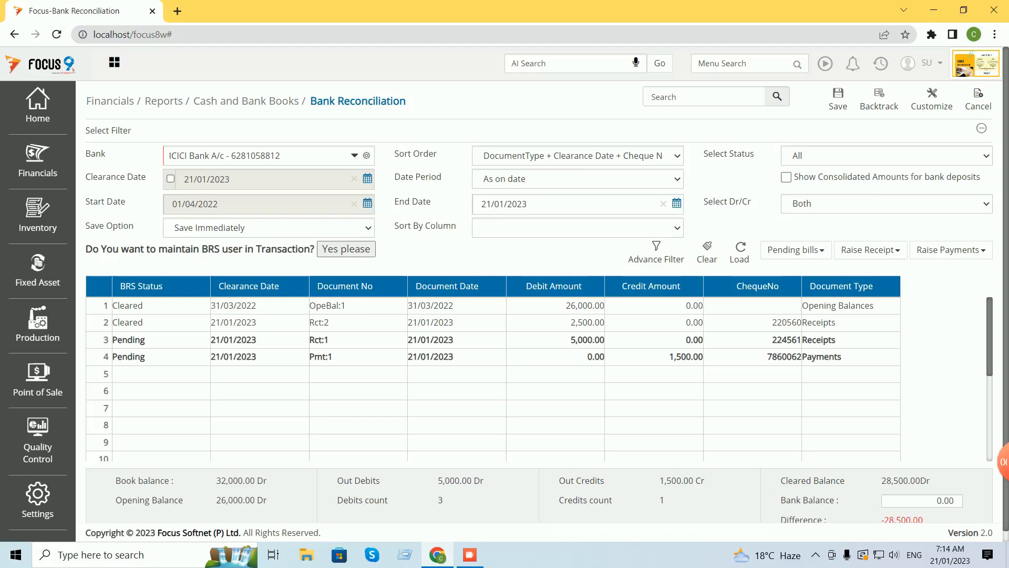
double_click(129, 357)
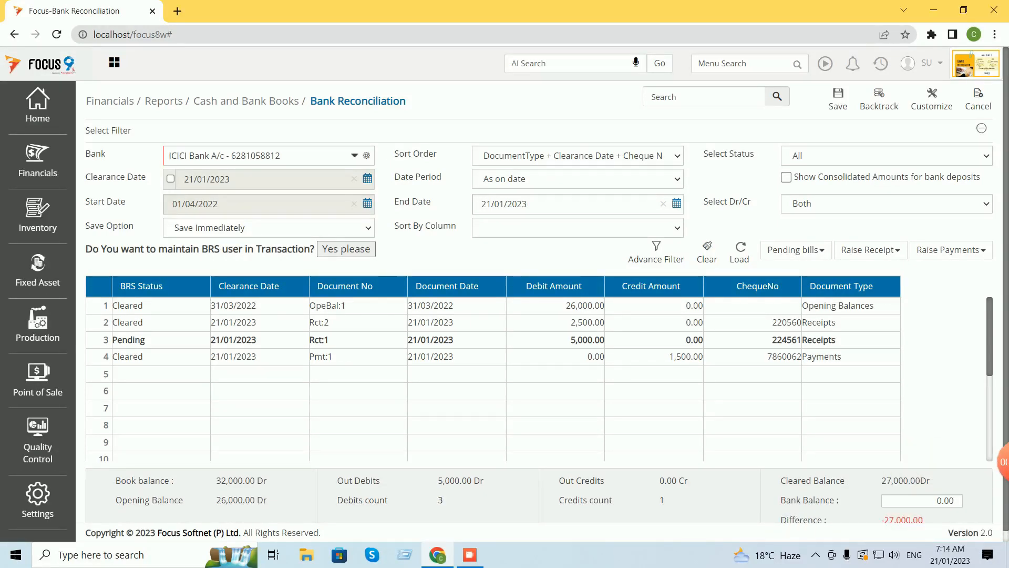
scroll(493, 368, down, 2)
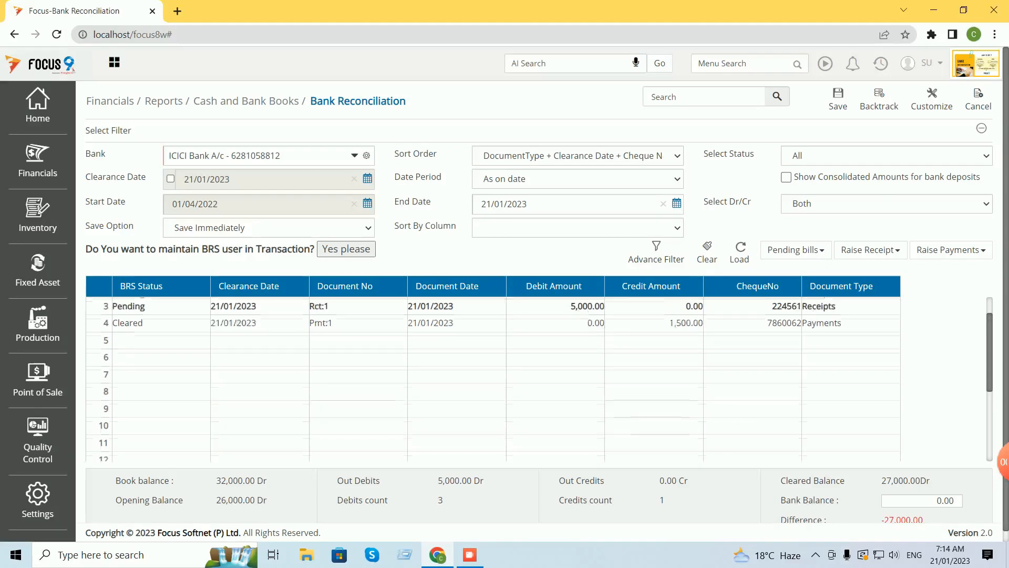
key(ctrl+minus)
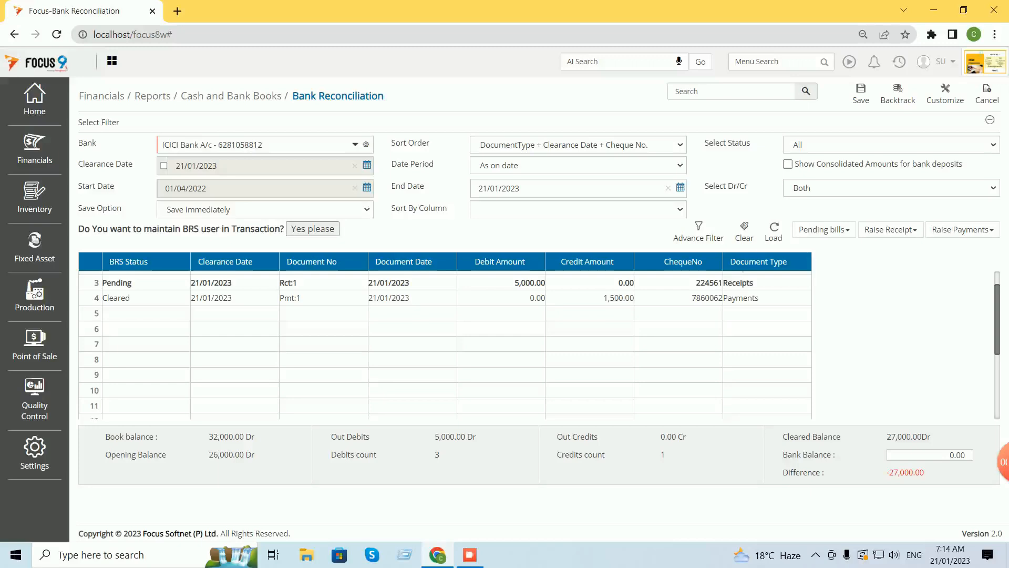
scroll(446, 344, up, 1)
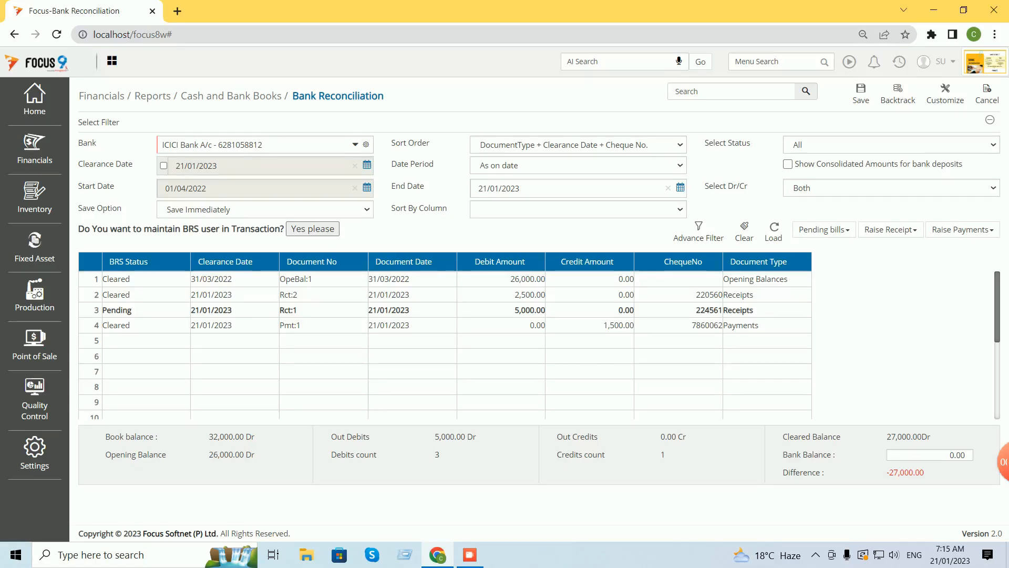
click(946, 455)
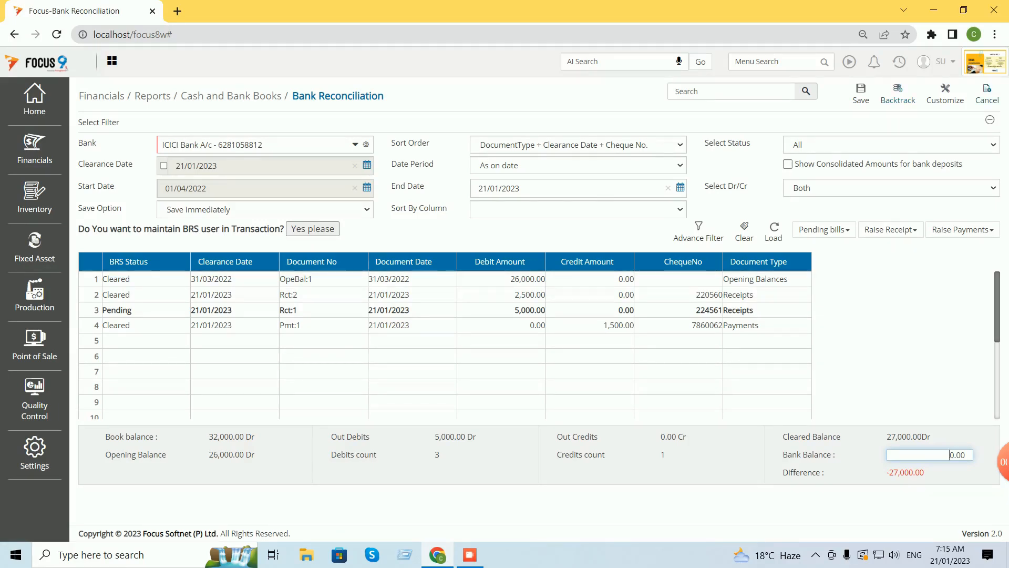
Close Bank Reconciliation and reopen it from the recent pages list.
click(987, 94)
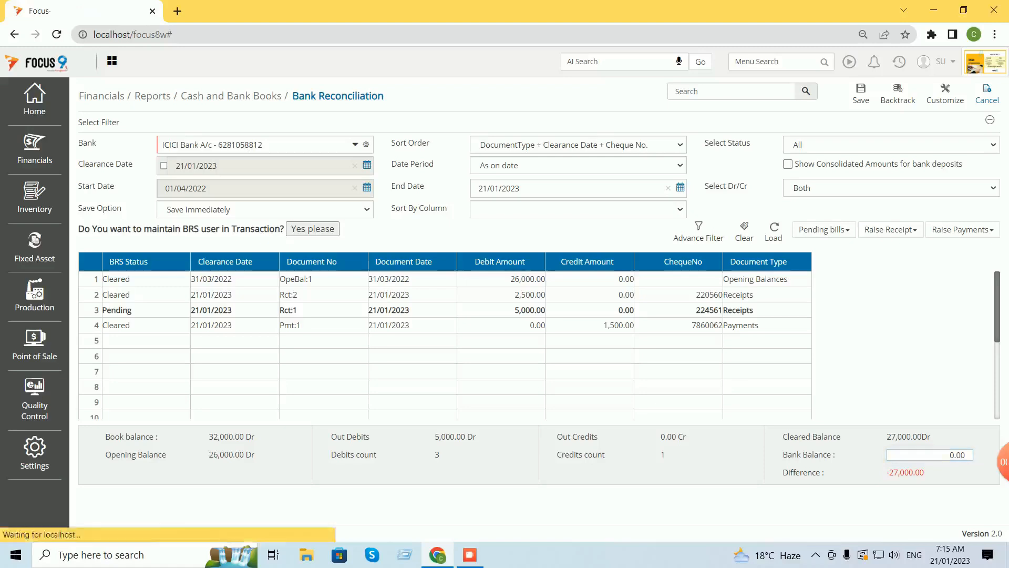
click(900, 62)
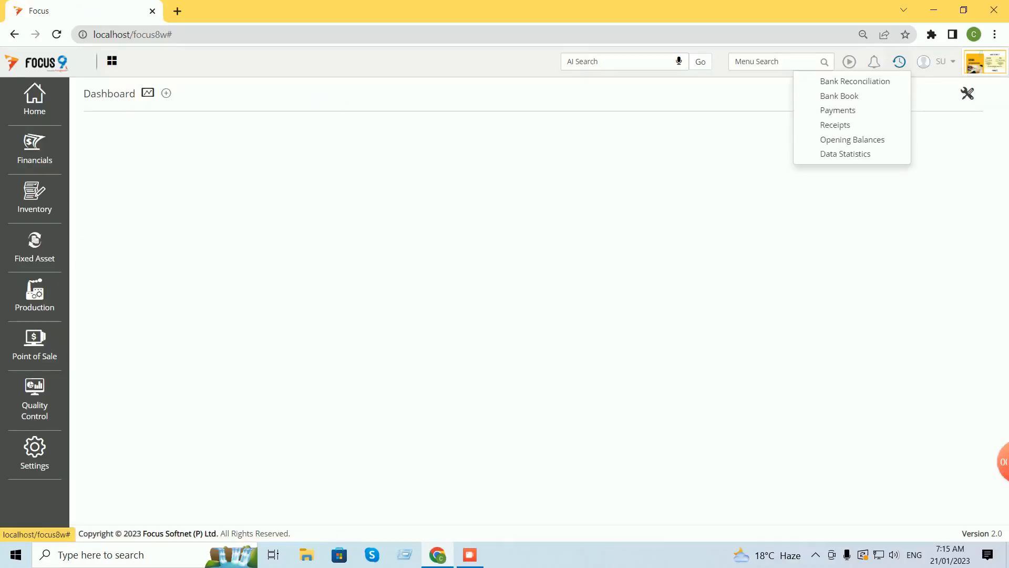
click(855, 81)
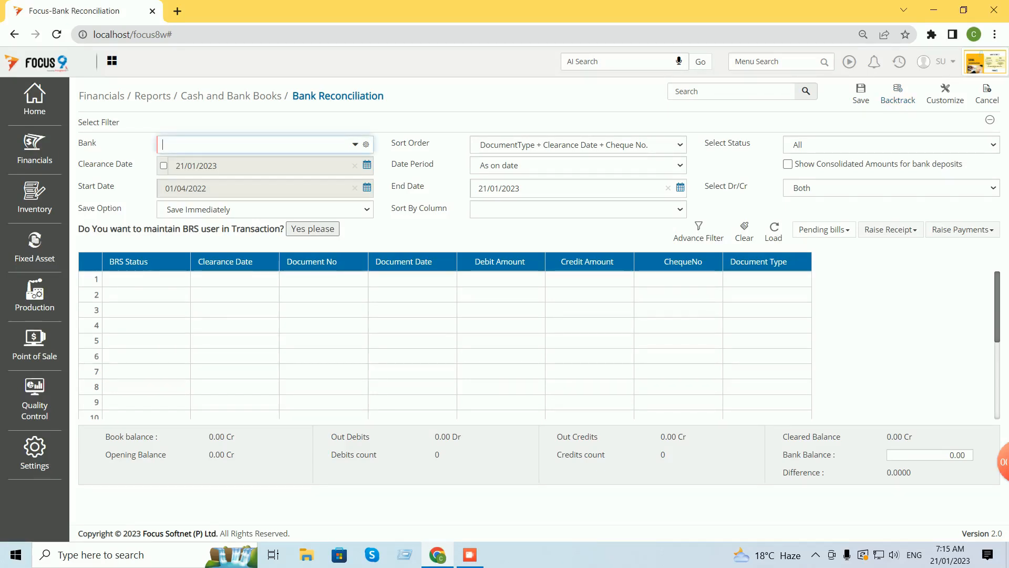
Reload the ICICI Bank vouchers to verify the cleared entries, then close the screen.
text(ic)
key(Tab)
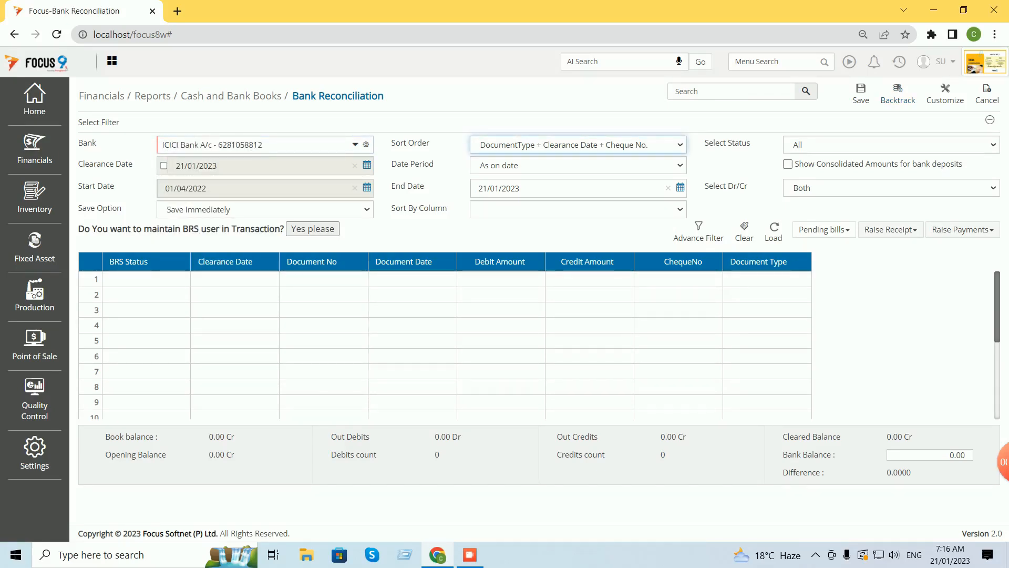
click(774, 232)
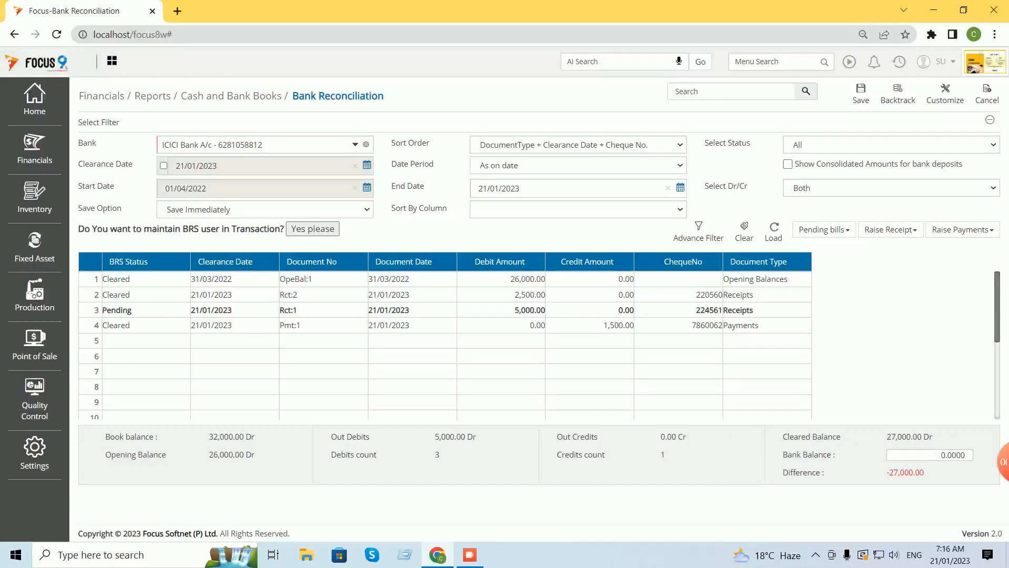
click(987, 94)
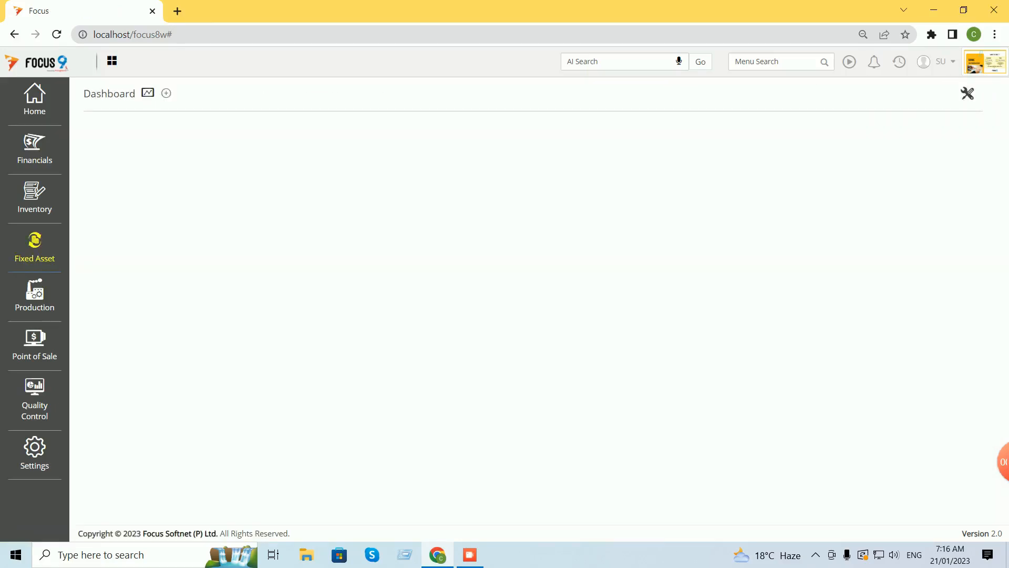
click(34, 148)
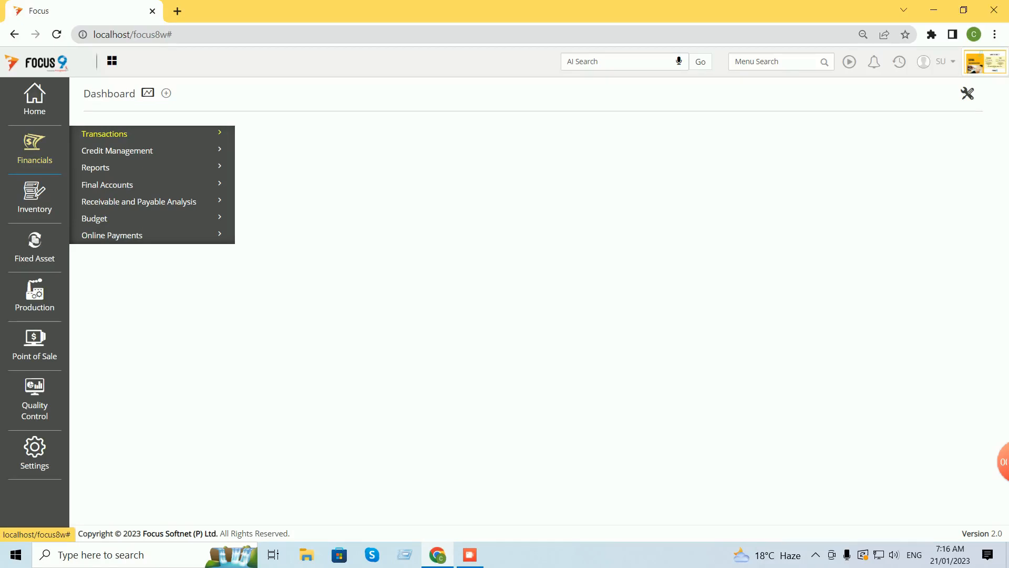
Open the Bank Reconciliation Statement under Financials > Reports > Cash and Bank Books.
click(96, 168)
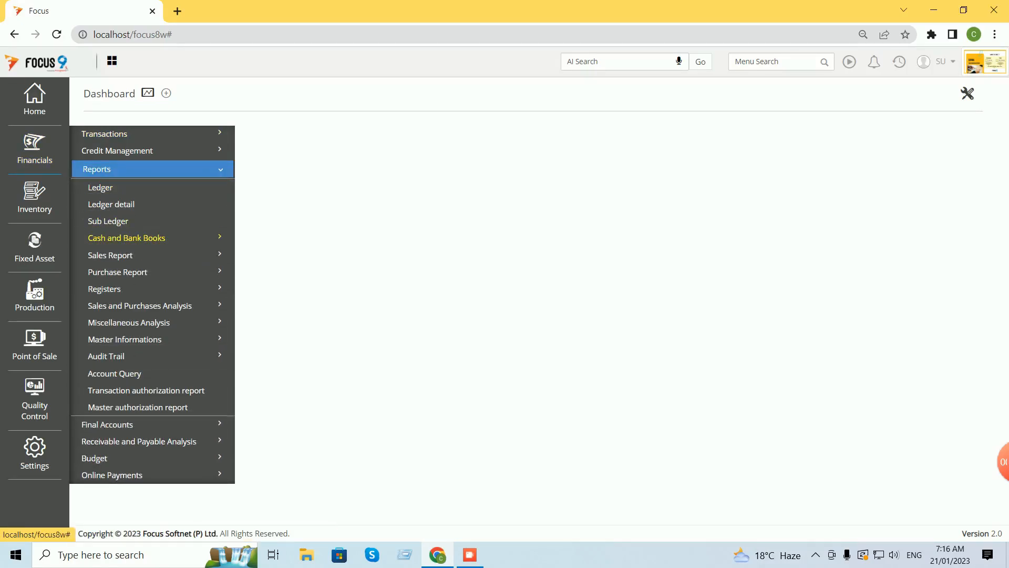
click(126, 239)
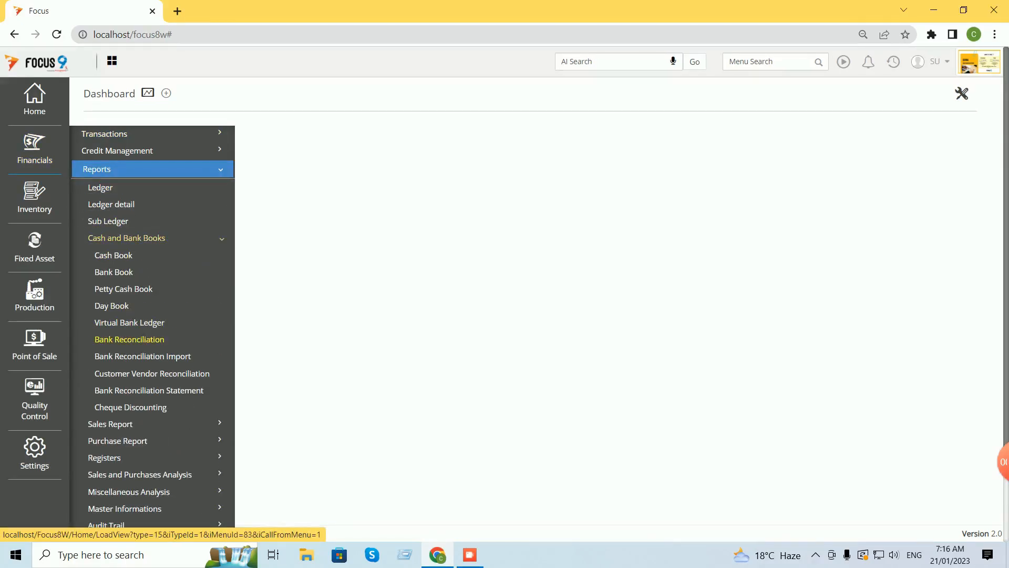
click(148, 390)
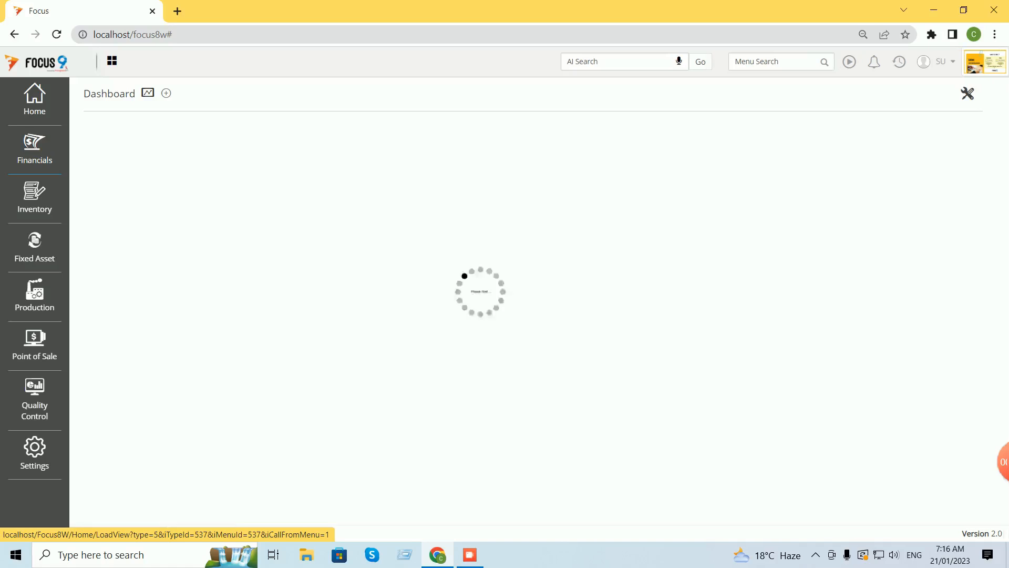
Run it for ICICI Bank as on 21/01/2023, by Clearance Date, including the opening balance.
click(315, 185)
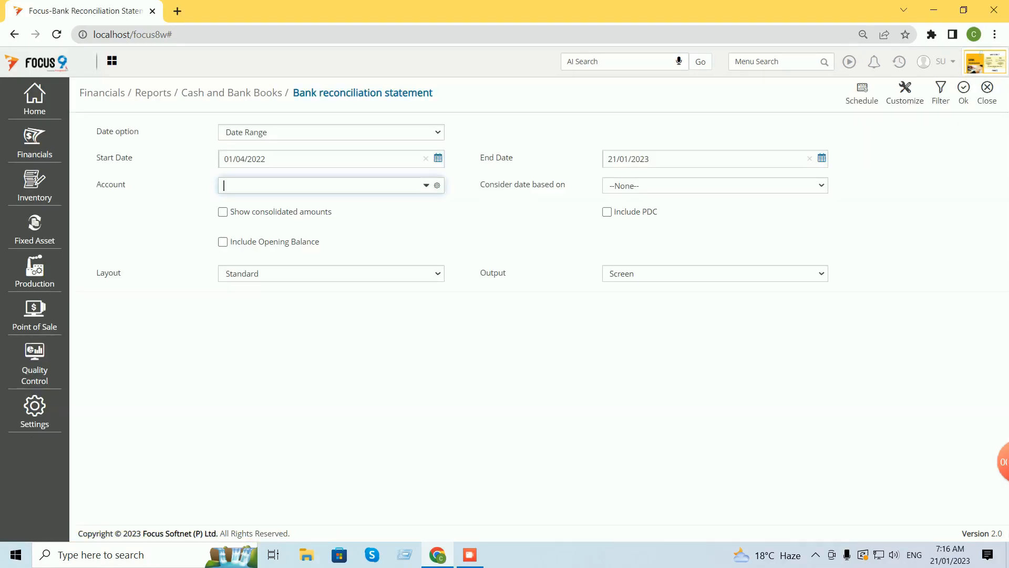
text(ici)
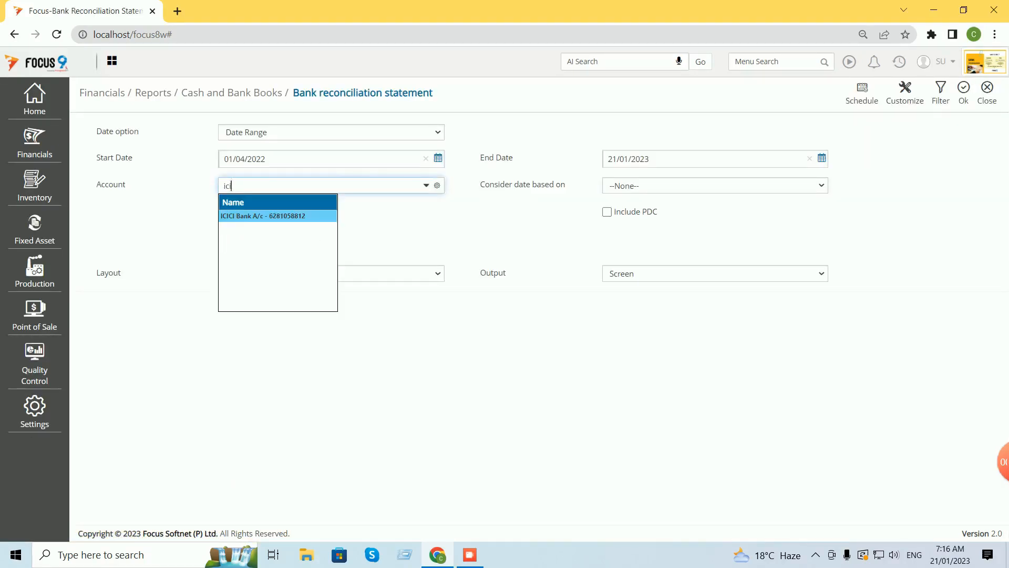
key(Tab)
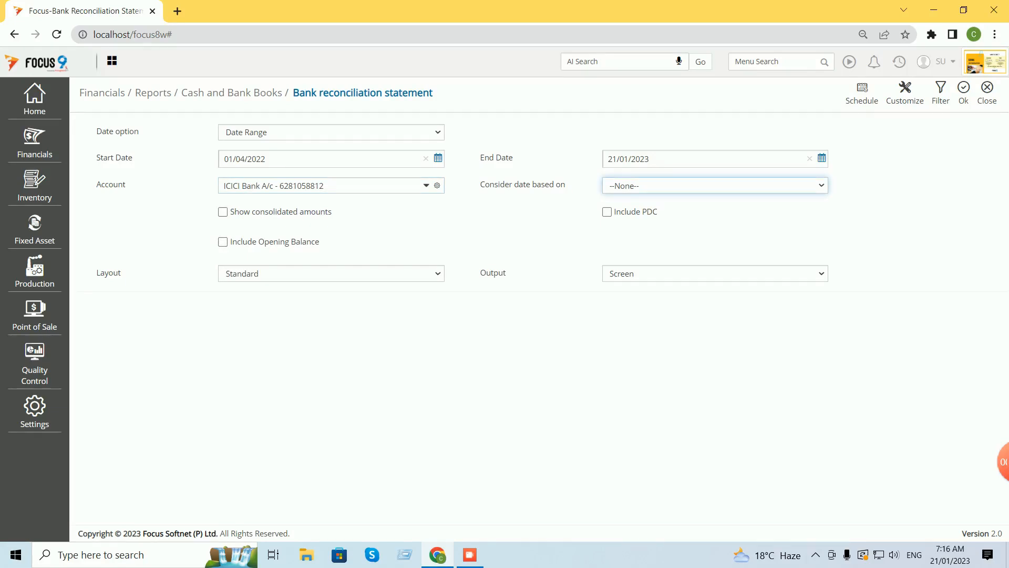
click(331, 132)
click(316, 157)
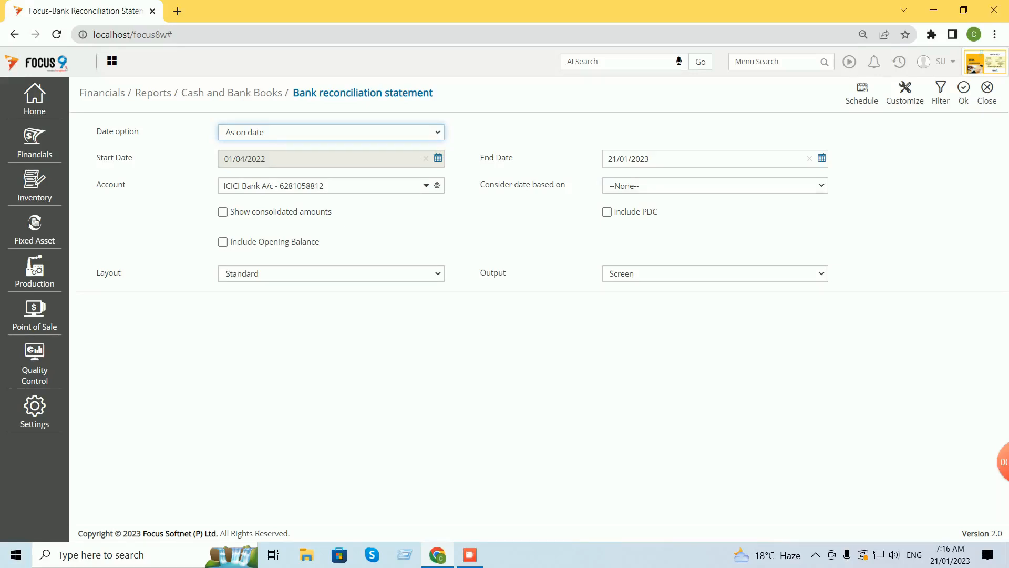
click(714, 186)
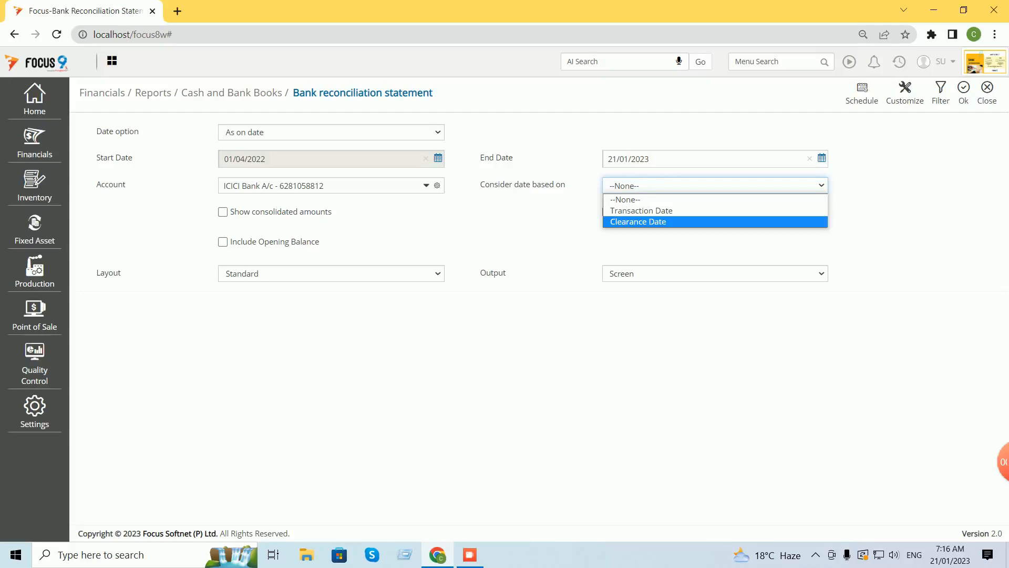
key(Return)
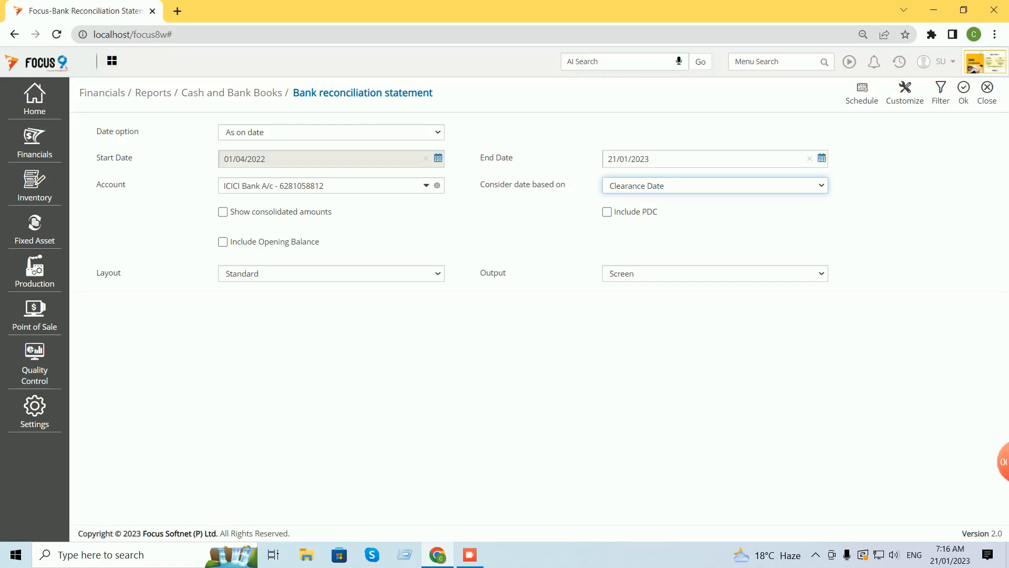
click(223, 242)
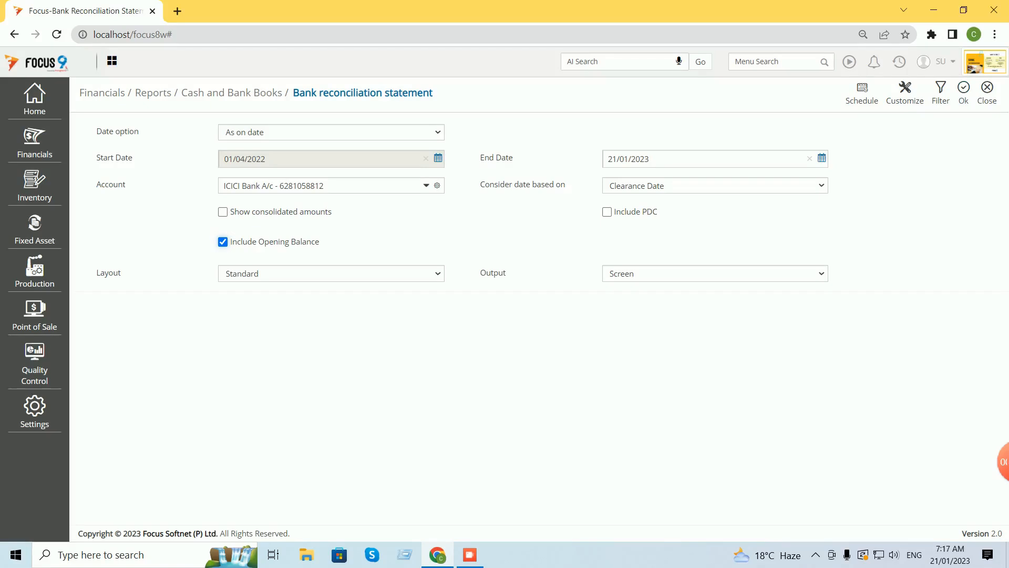
click(964, 92)
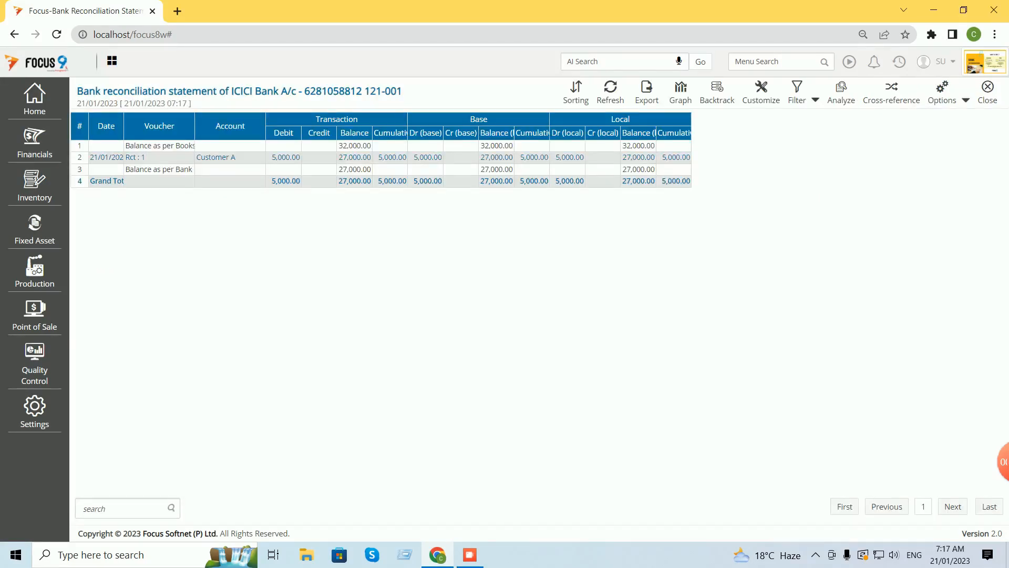
Auto-adjust the report column widths, close the statement and its settings, then log out of Focus.
click(966, 100)
click(918, 119)
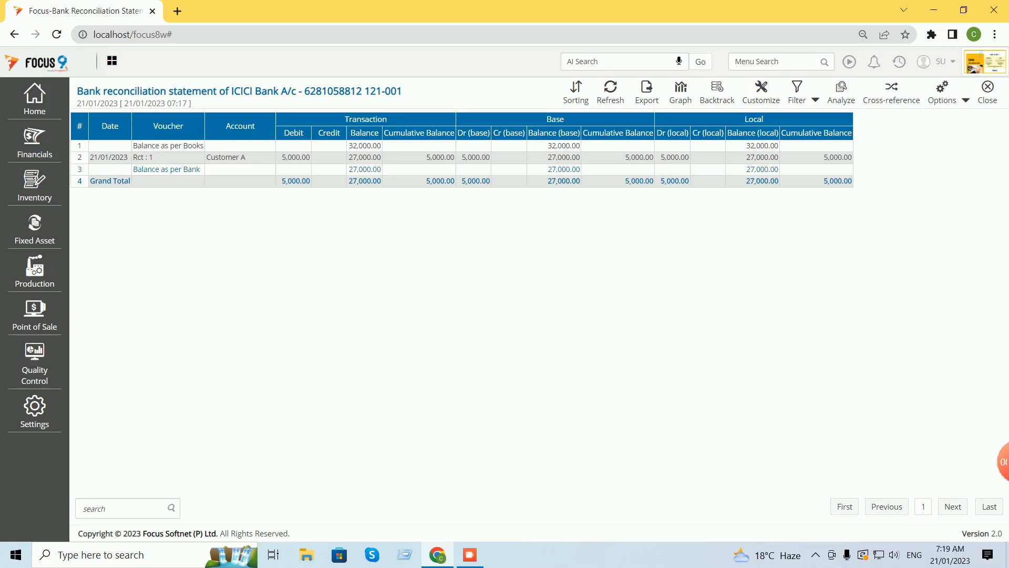
key(Escape)
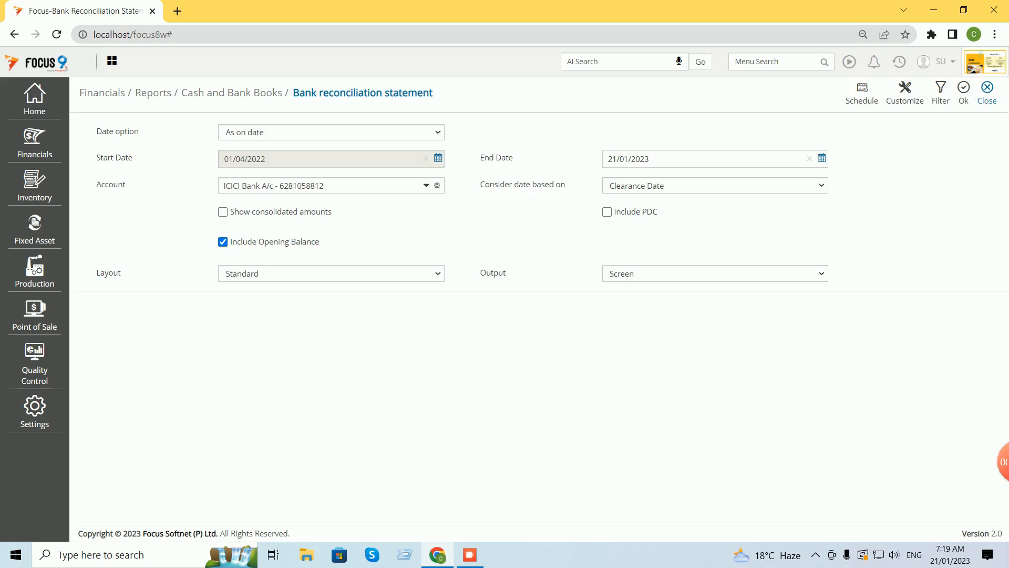
click(987, 93)
click(944, 61)
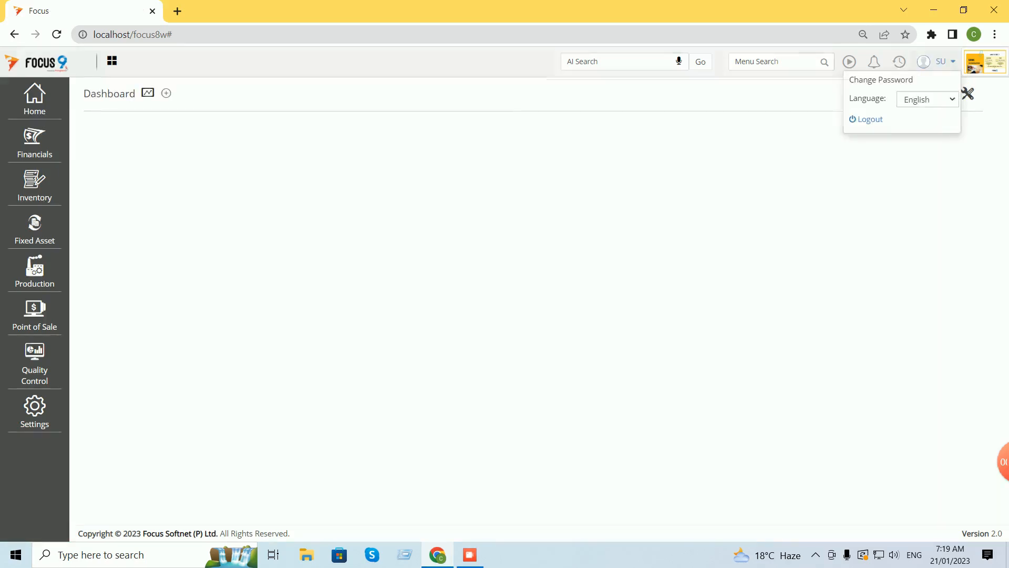
click(871, 119)
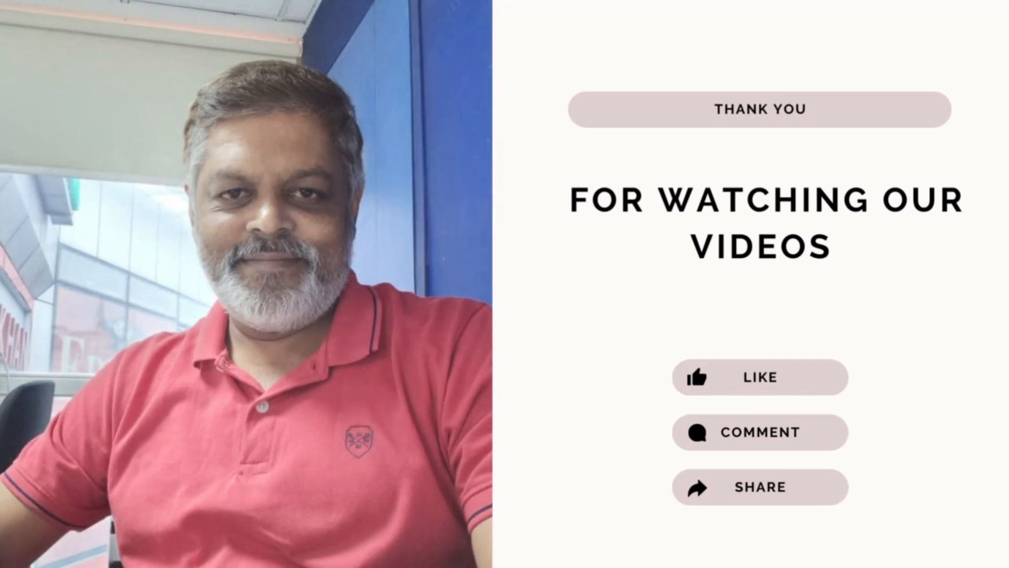